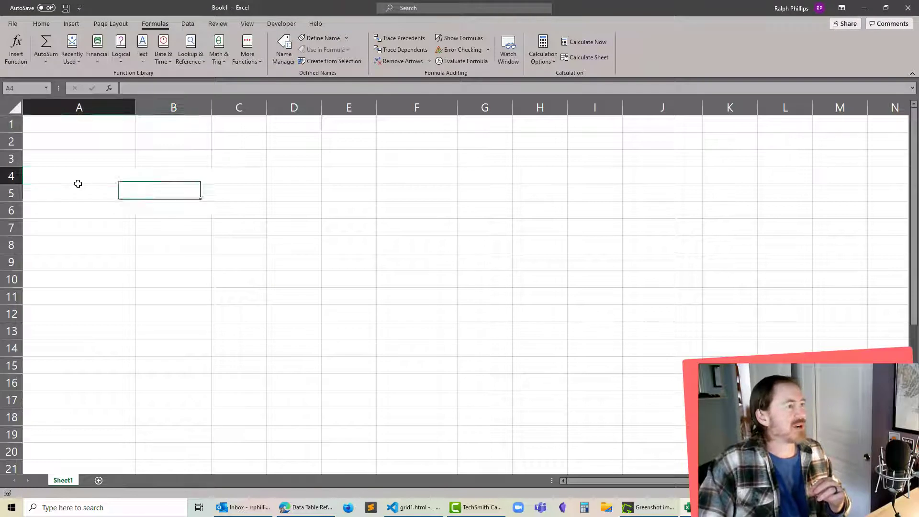
- Enter the label "Retirment Fund" in A1 and the amount 1,800,000 in B1
left_click(91, 123)
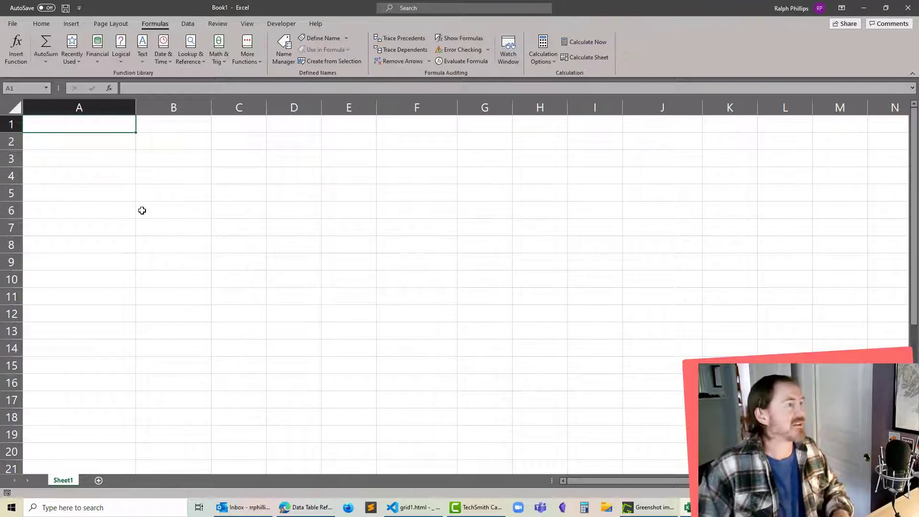
left_click(123, 242)
left_click(85, 125)
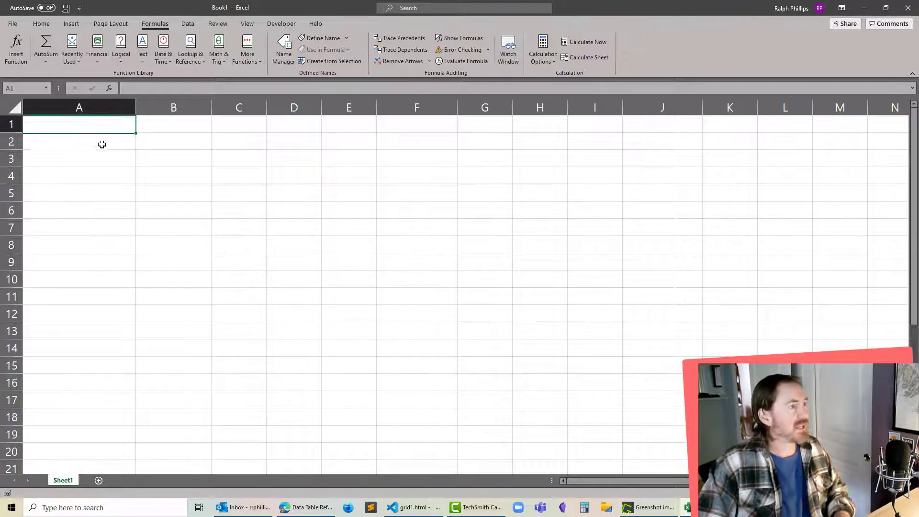
type("Retirme")
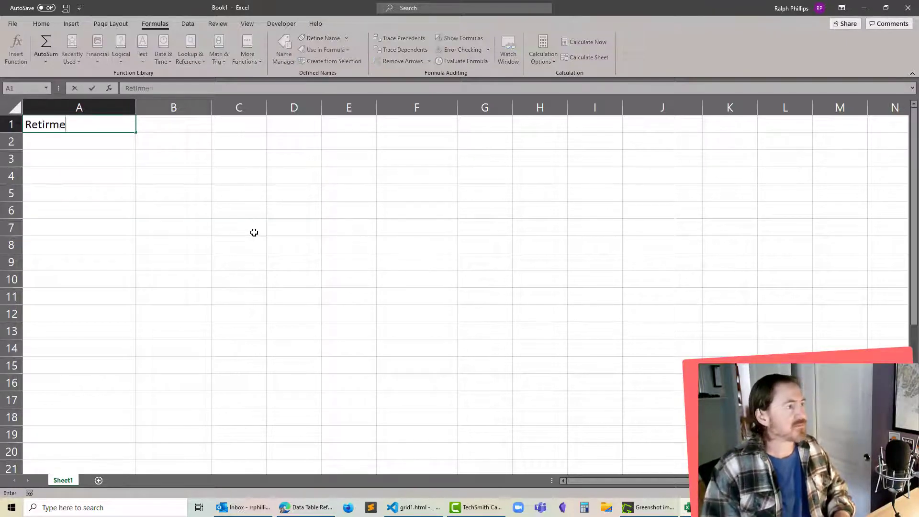
type("nt Fun d")
key("Tab")
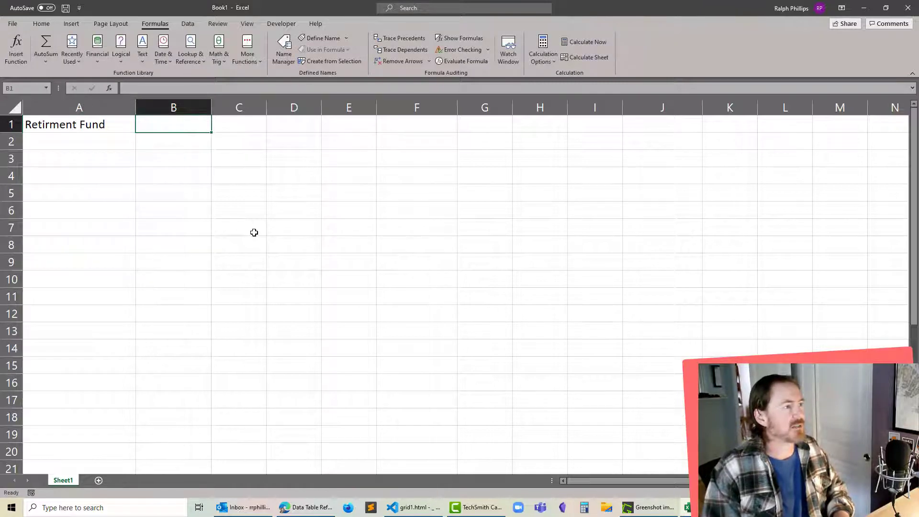
type("1,8")
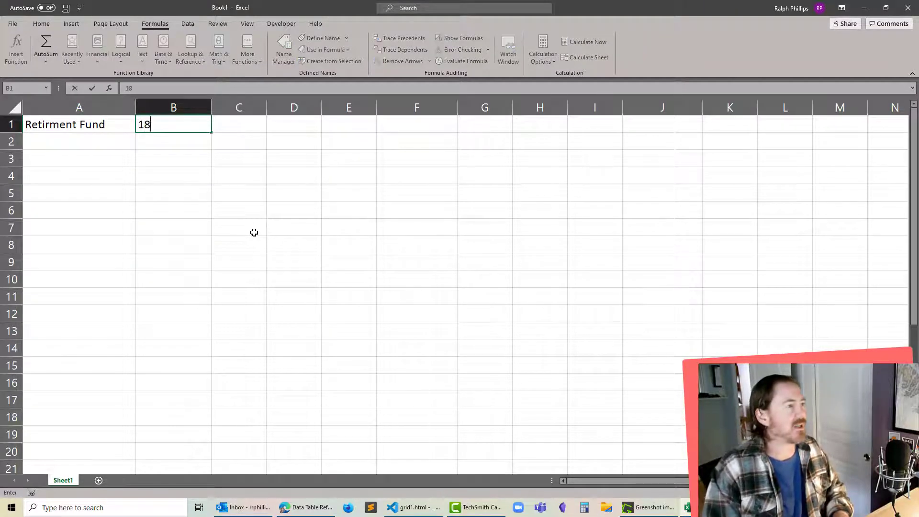
type("00,000")
key("Return")
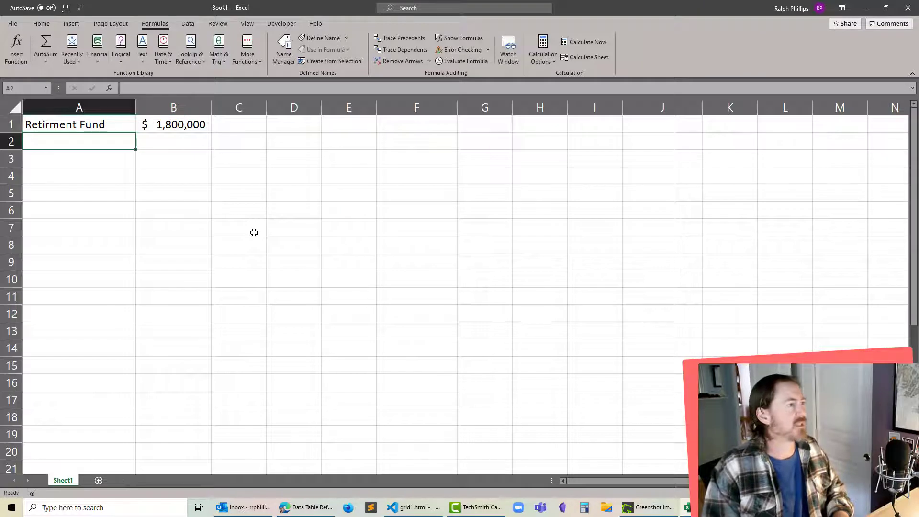
- Add the label "Annual Draw" in A2 with the amount 60000 in B2
type("Annu")
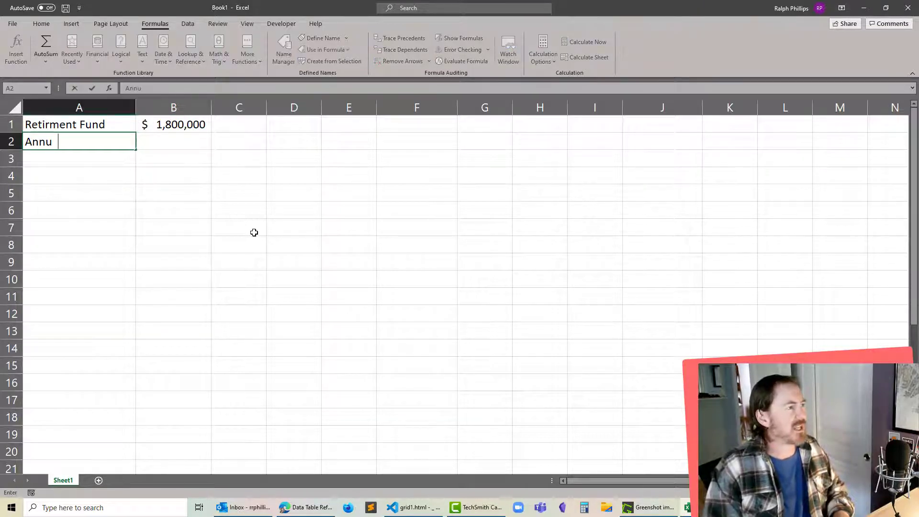
type("al Draw")
key("Tab")
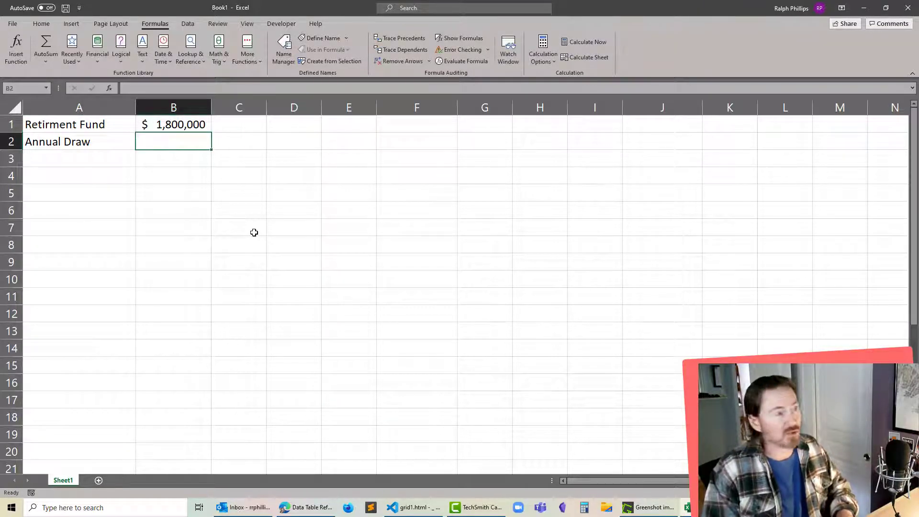
type("60000")
key("Tab")
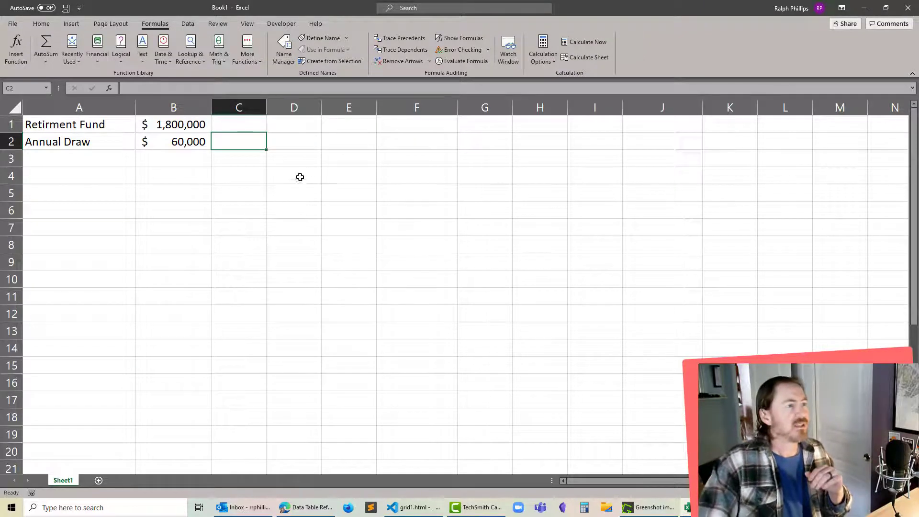
- Enter the table headers Year, Return and Balance in cells D3 to F3
left_click(287, 164)
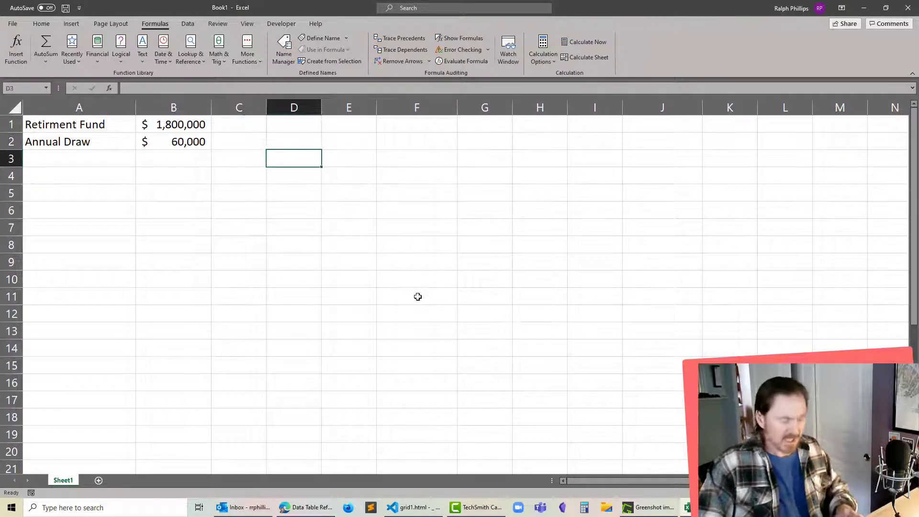
type("Year")
key("Tab")
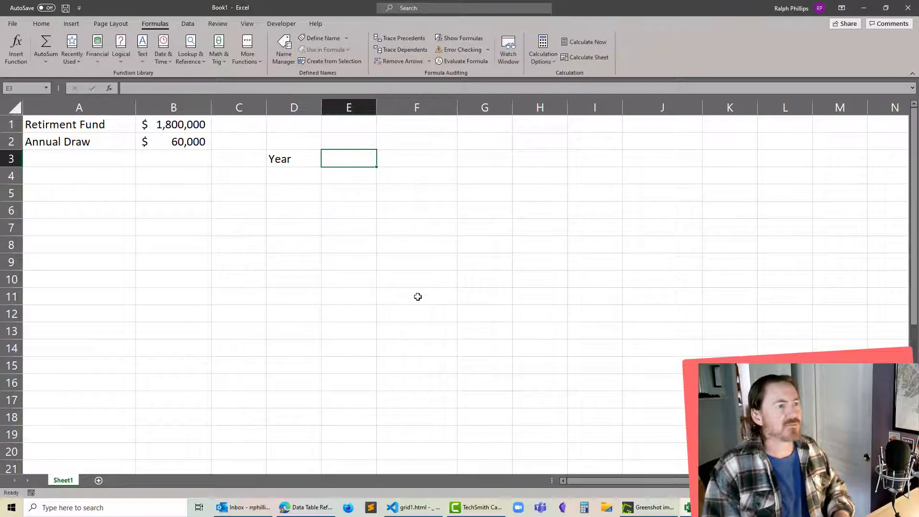
type("Ret")
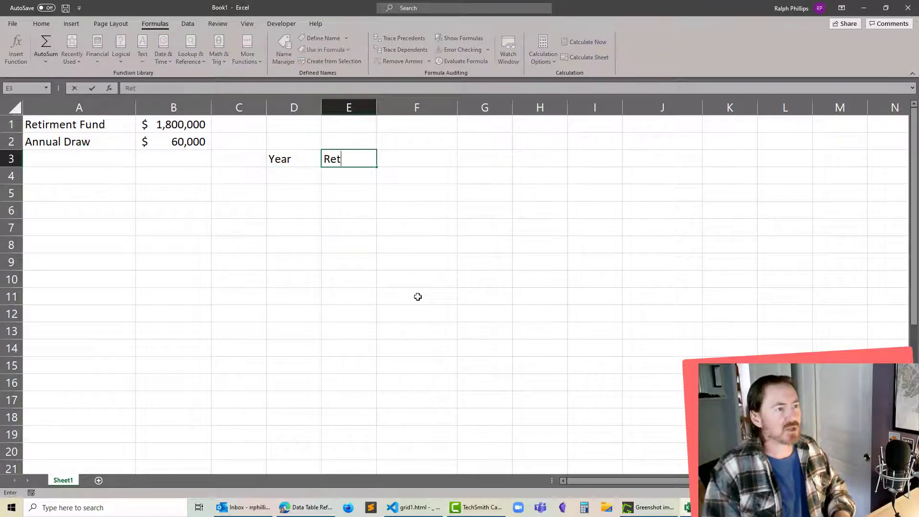
type("urn")
key("Tab")
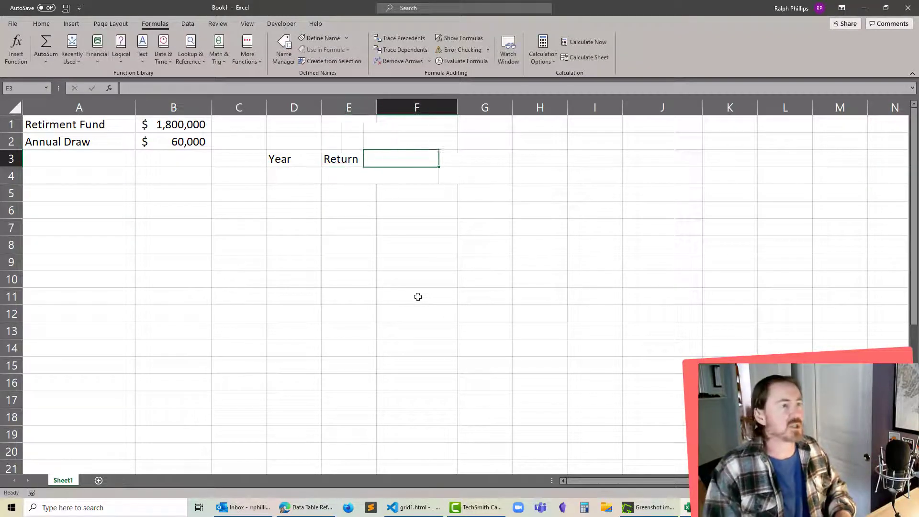
type("Balance")
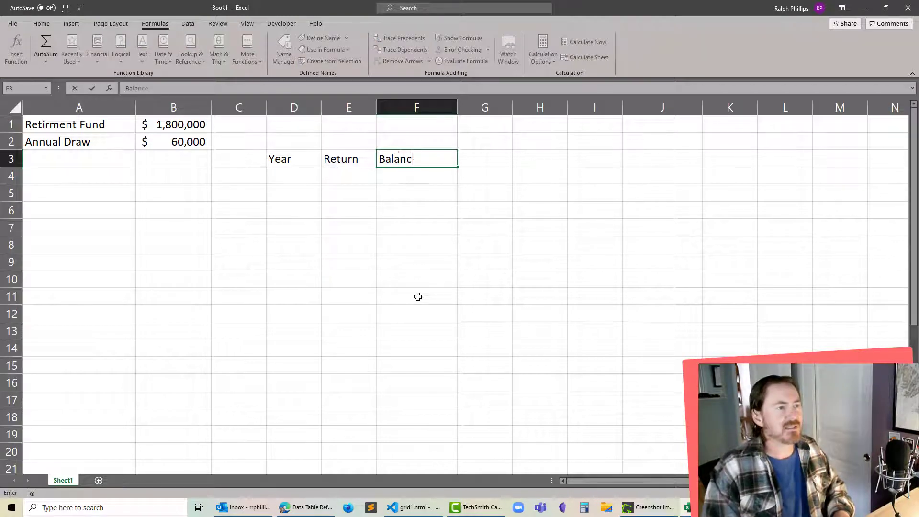
key("Return")
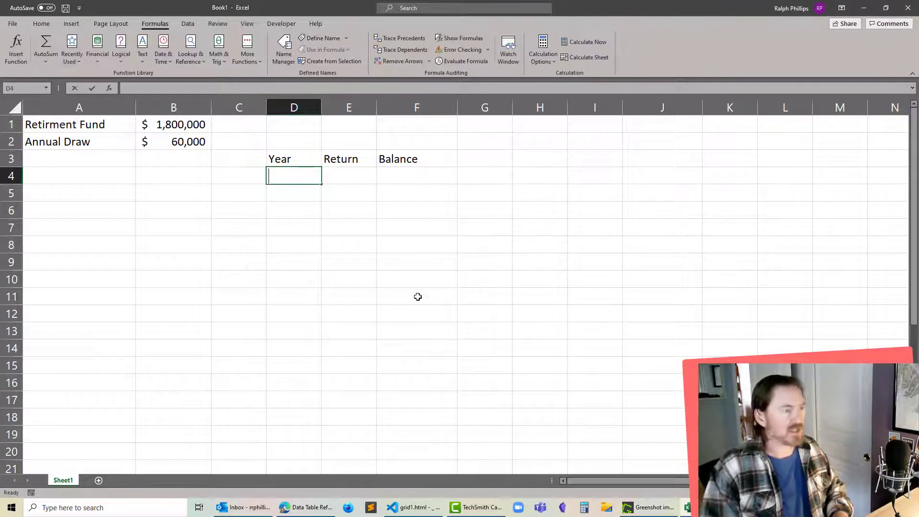
- Number the Year column starting with 1 and 2 in D4:D5 and extend the series down column D past row 21
type("1")
key("Return")
type("2")
key("Return")
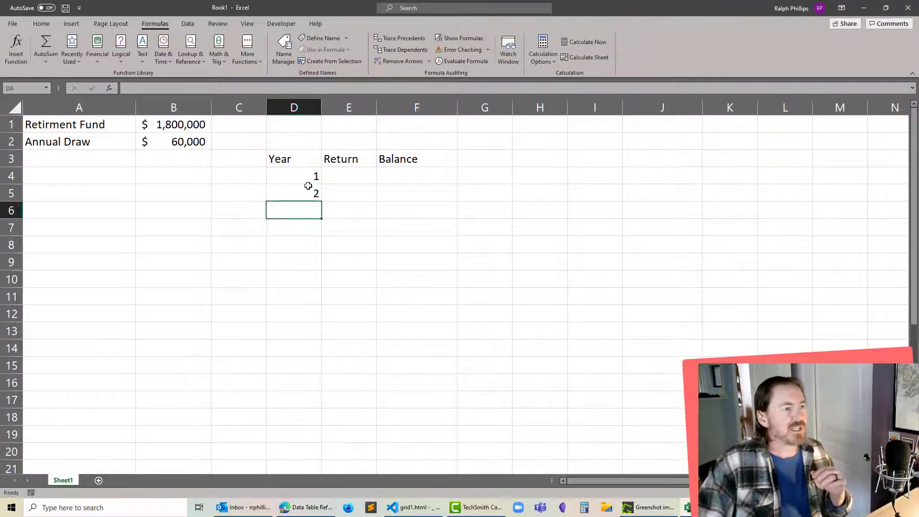
left_click_drag(306, 176, 326, 479)
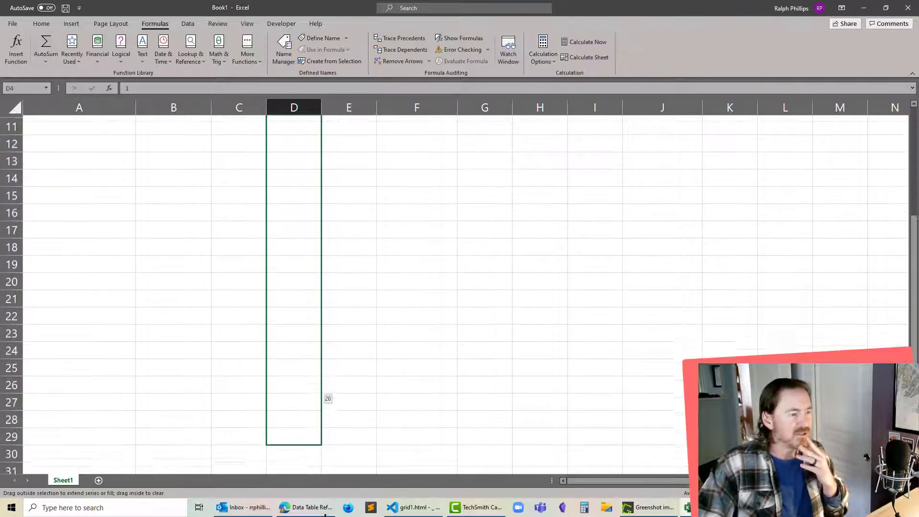
left_click_drag(325, 513, 325, 430)
scroll(408, 318, "up", 5)
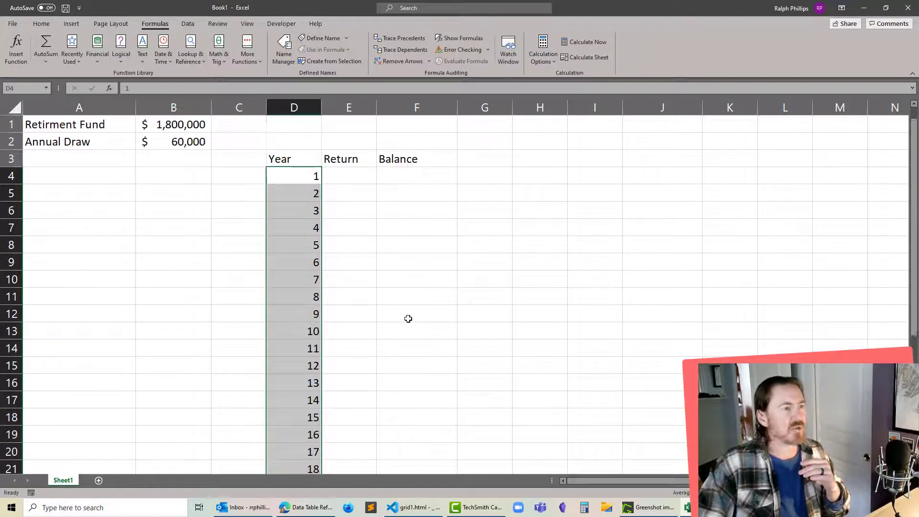
- Enter the random return formula =RANDBETWEEN(1,9)/100 in E4 for year 1
left_click(358, 183)
type("=")
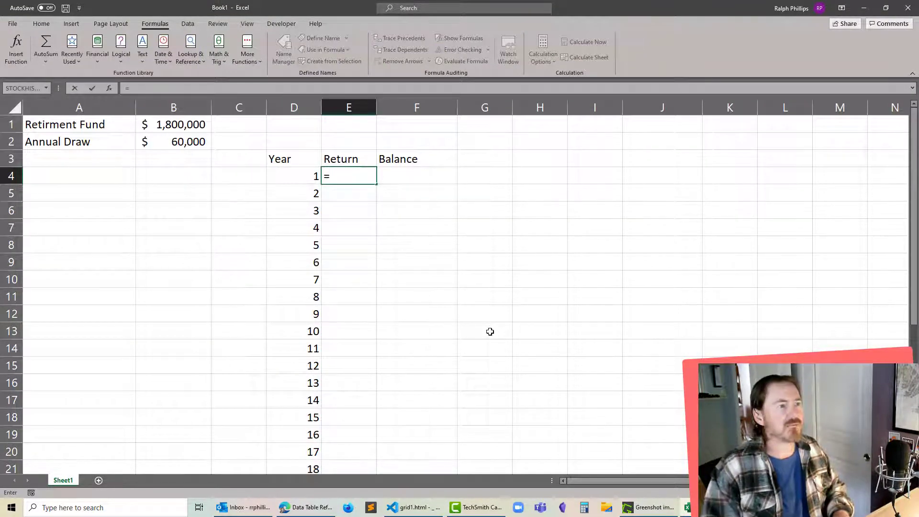
type("rand")
key("Down")
key("Down")
key("Tab")
type("1")
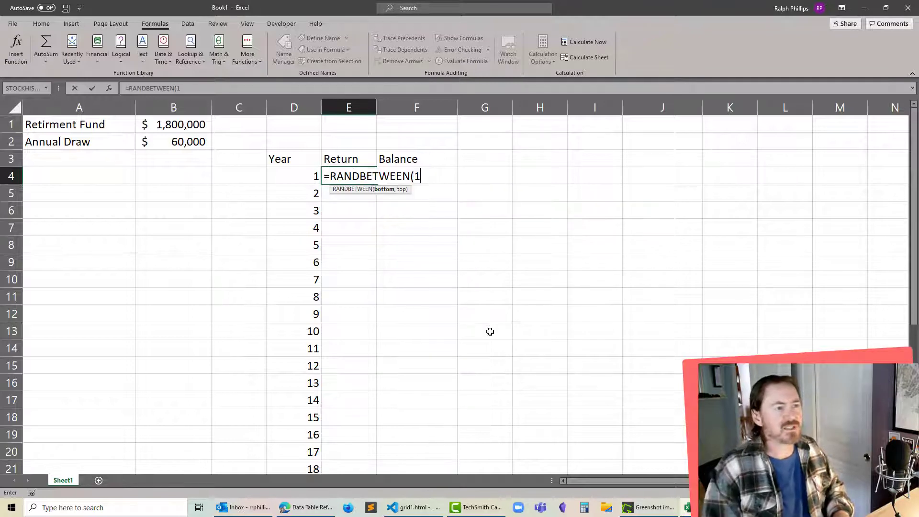
type(",")
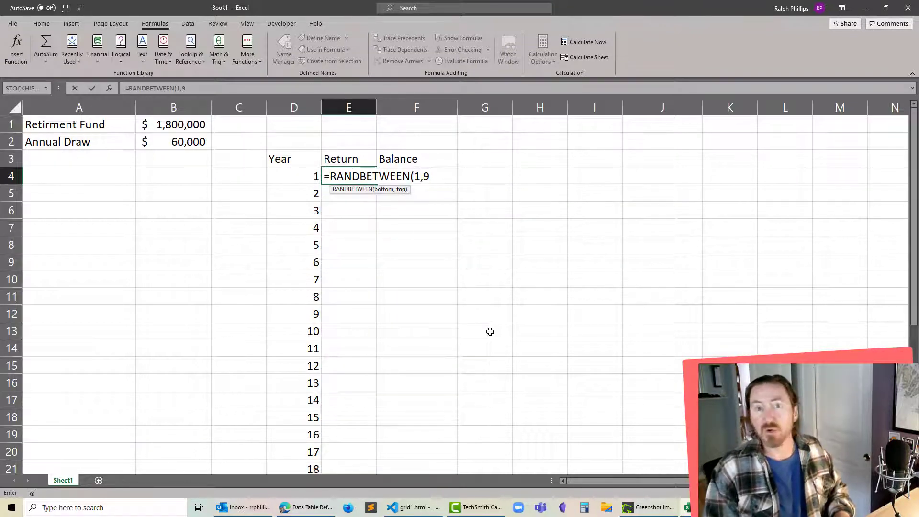
type("9)/100")
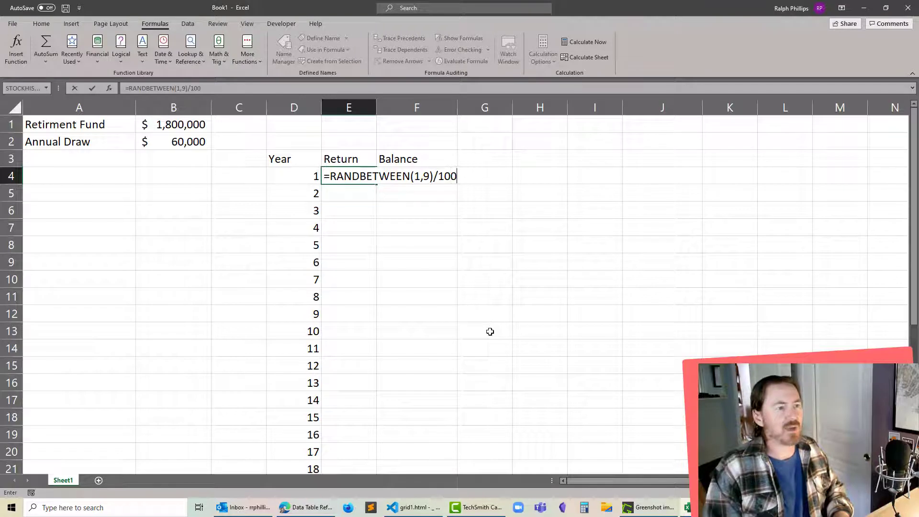
key("Return")
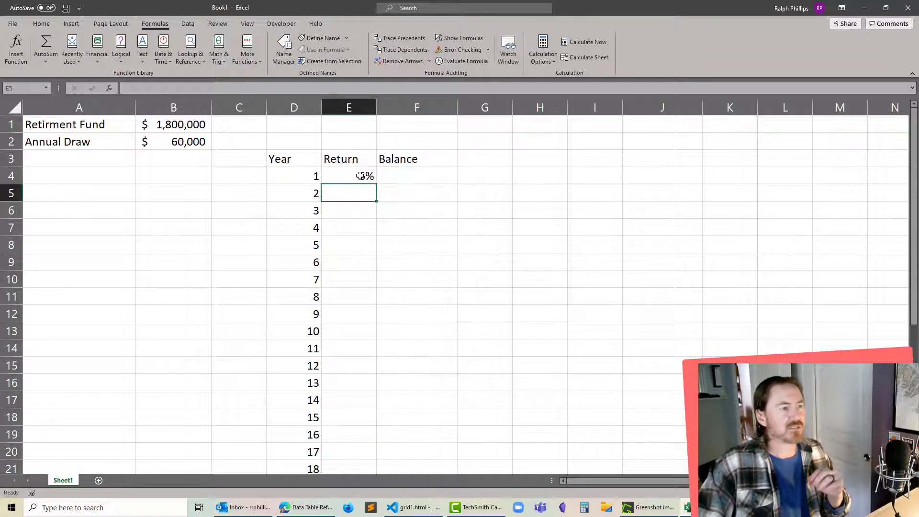
- Copy the E4 return formula down the Return column for all listed years
left_click(368, 182)
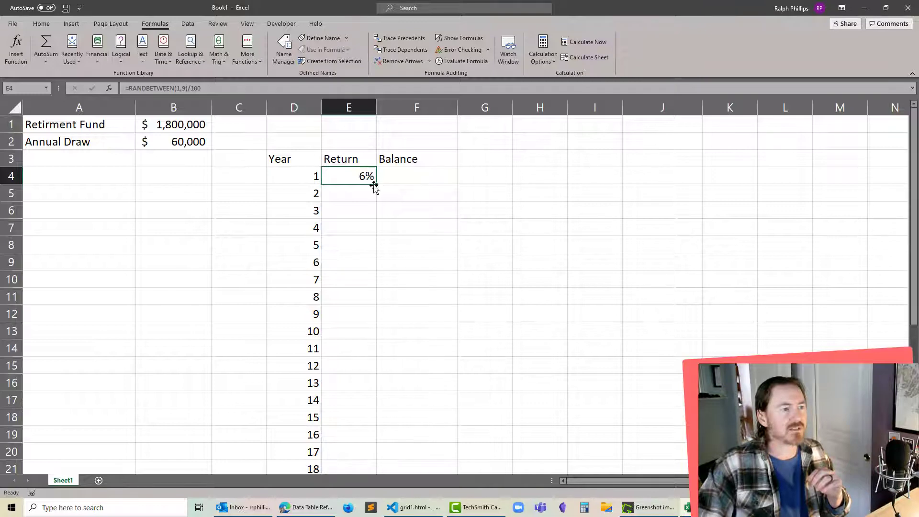
double_click(376, 185)
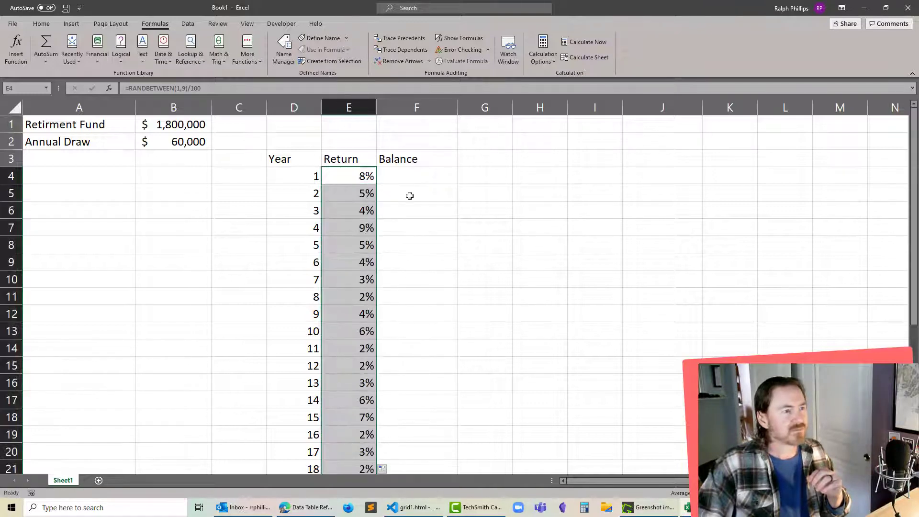
left_click(409, 194)
scroll(417, 278, "down", 2)
scroll(422, 286, "up", 2)
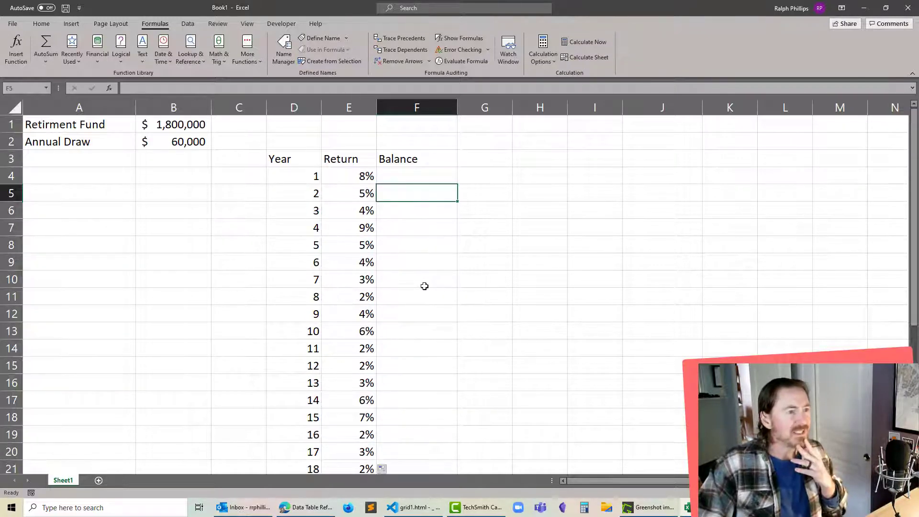
- Enter the year 1 balance formula =$B$1*E4+$B$1-$B$2 in F4
left_click(414, 177)
type("=")
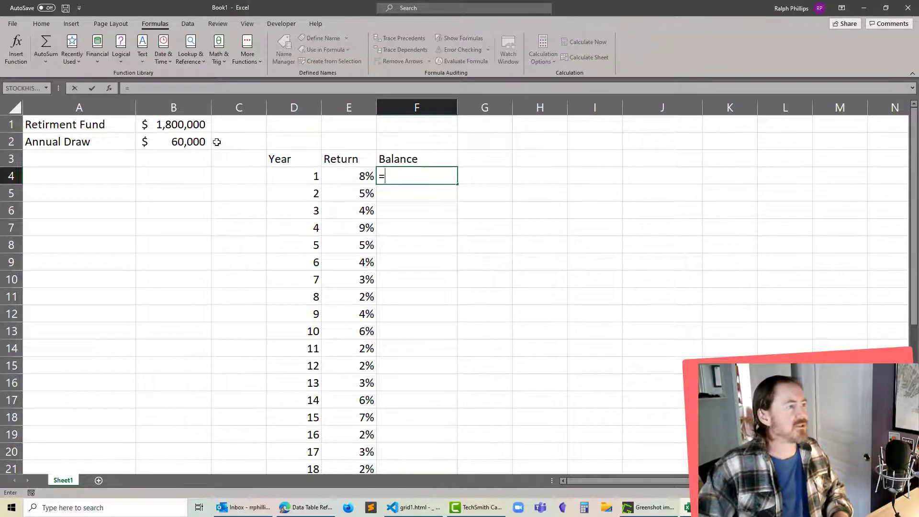
left_click(193, 125)
key("F4")
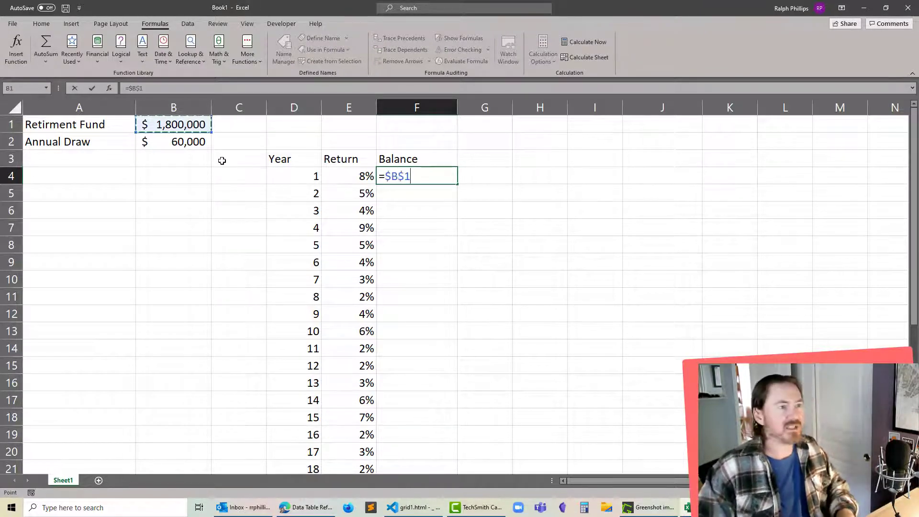
type("*")
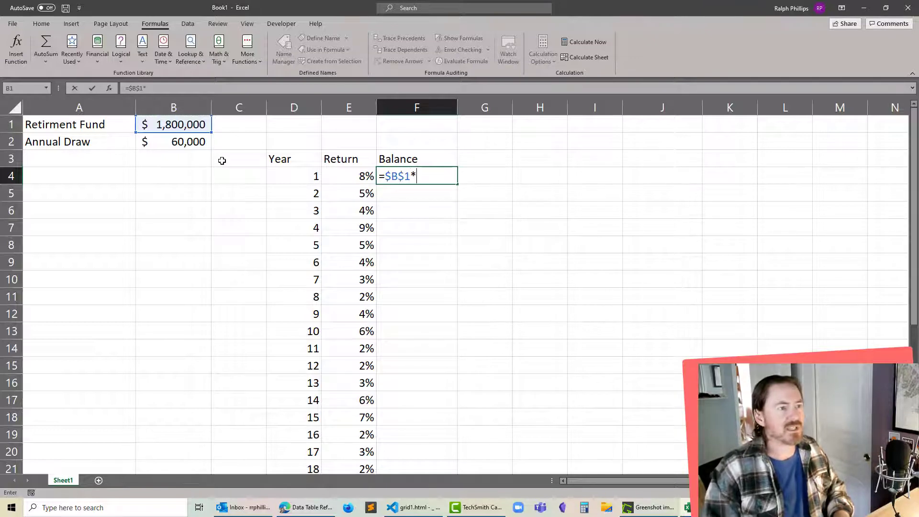
left_click(337, 177)
type("+")
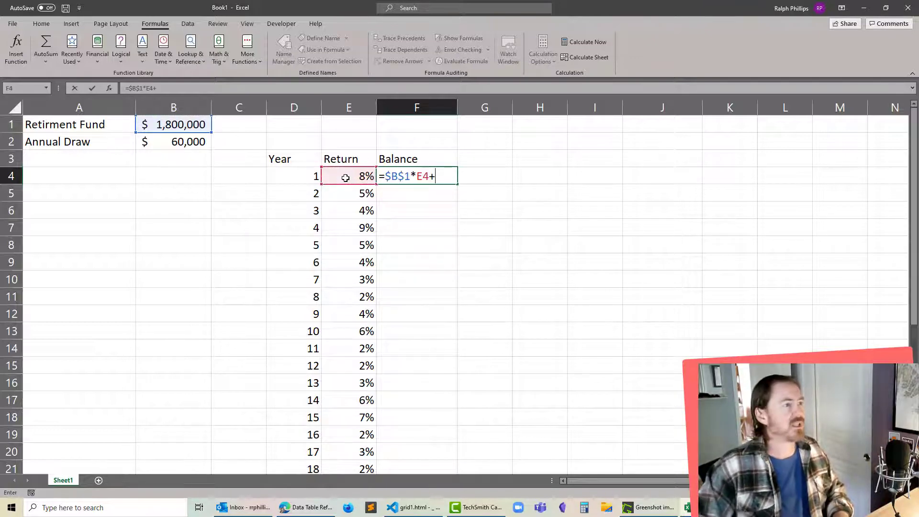
left_click(192, 126)
key("F4")
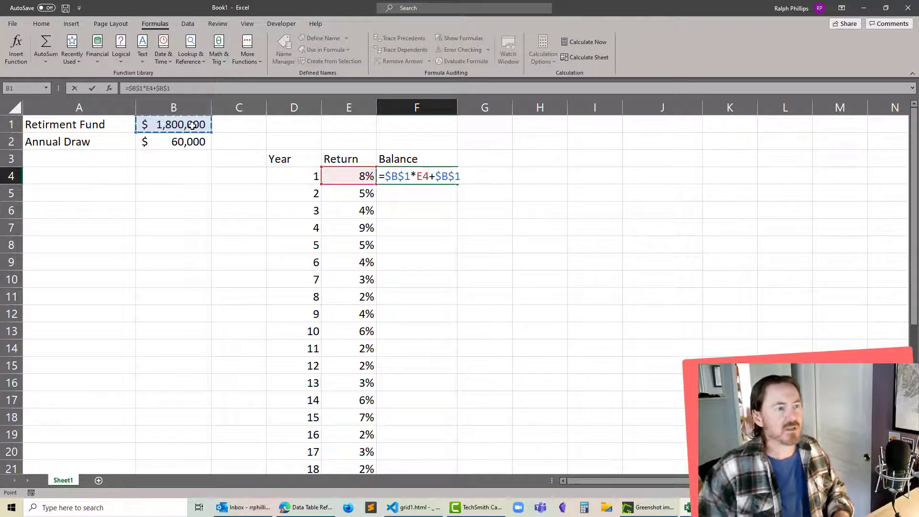
type("-")
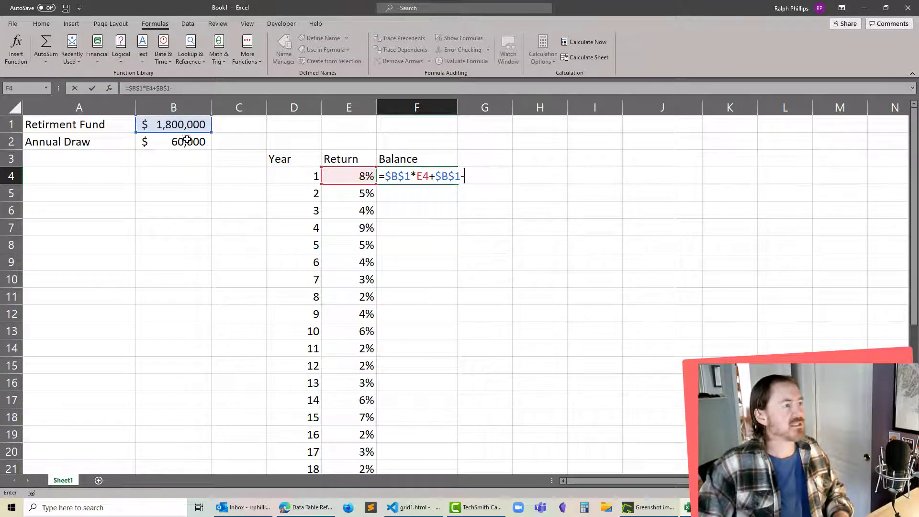
left_click(186, 140)
key("F4")
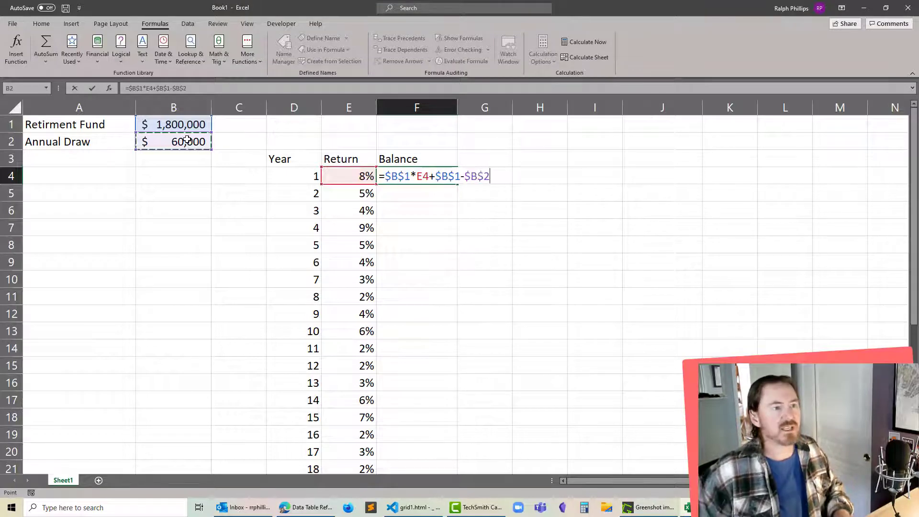
key("Return")
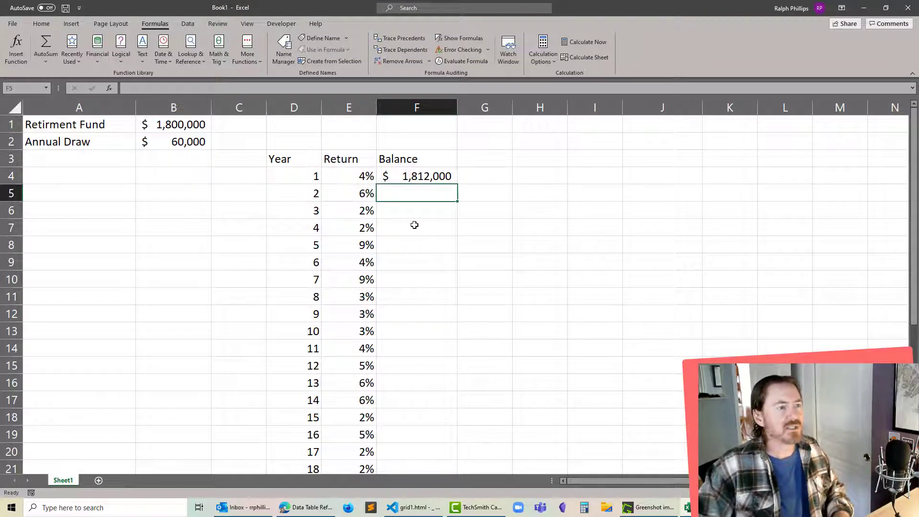
- Enter the year 2 balance formula =F4*E5+F4-$B$2 in F5, keeping the annual draw reference absolute
type("=")
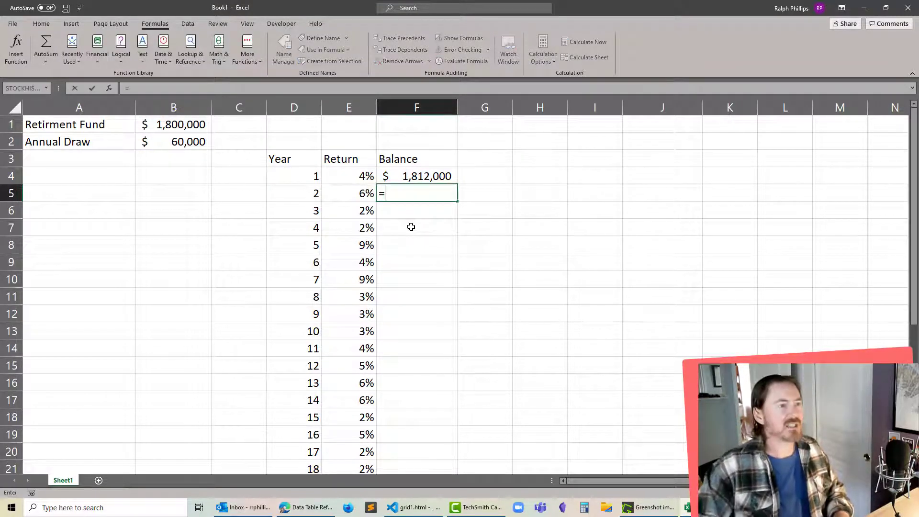
left_click(429, 178)
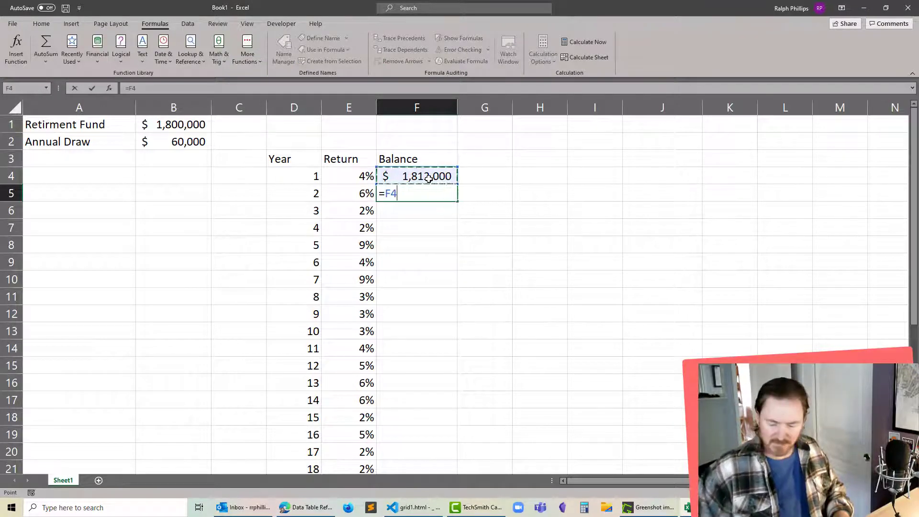
type("*")
left_click(360, 193)
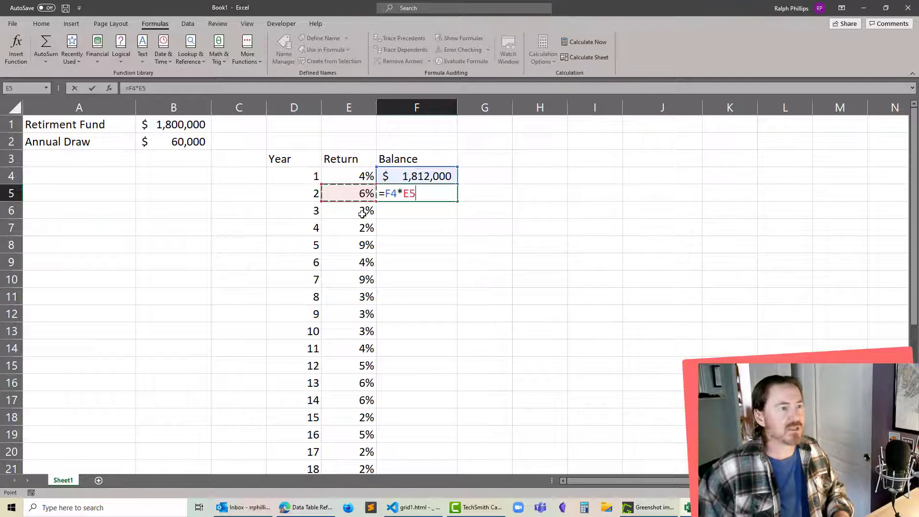
type("+")
left_click(446, 175)
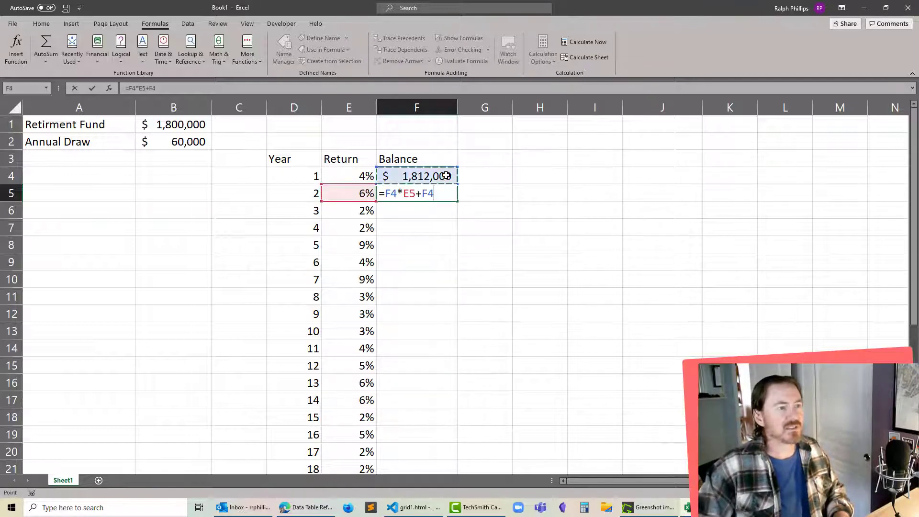
type("-")
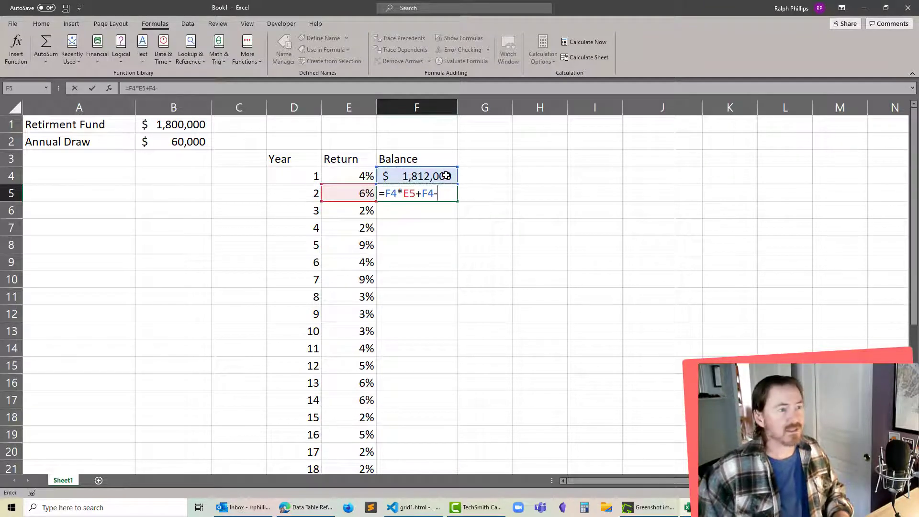
left_click(198, 143)
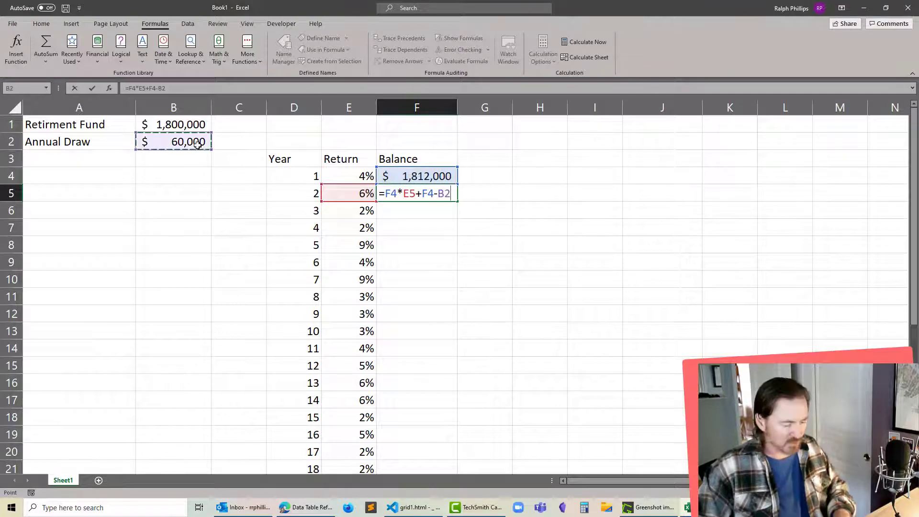
key("F4")
key("Return")
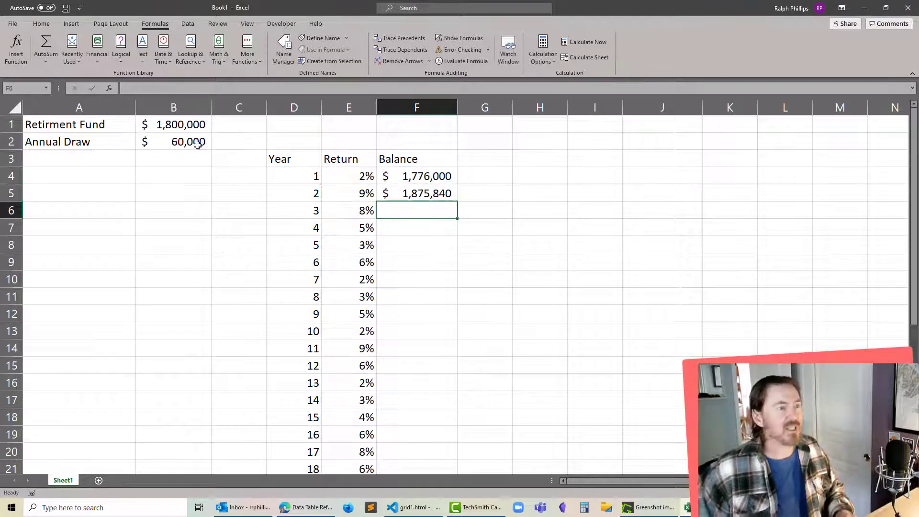
- Copy the F5 balance formula down the Balance column for all remaining years
left_click(449, 195)
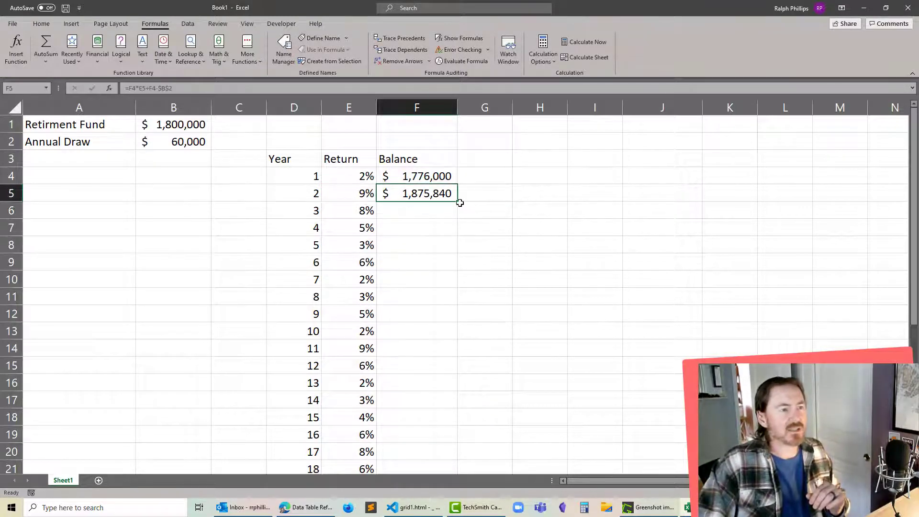
double_click(457, 202)
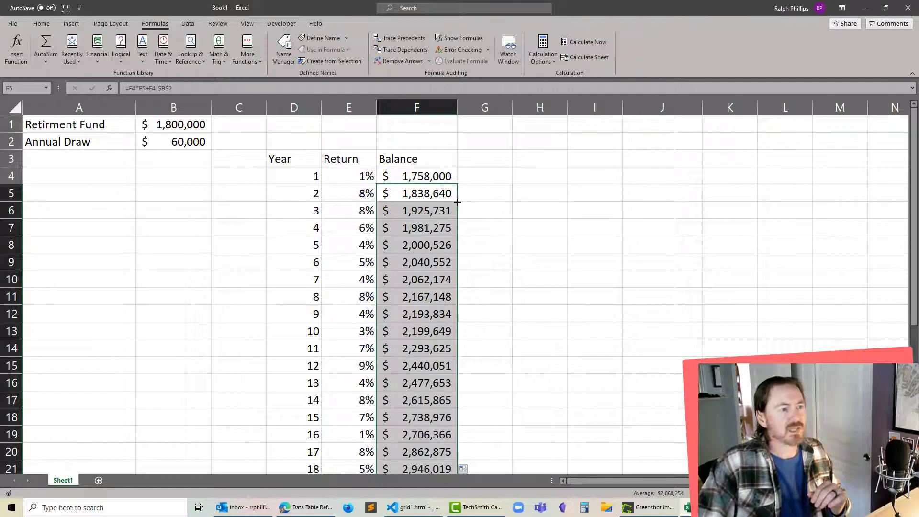
left_click(429, 206)
- Link F1 to the year 30 ending balance with the formula =F33
left_click(402, 120)
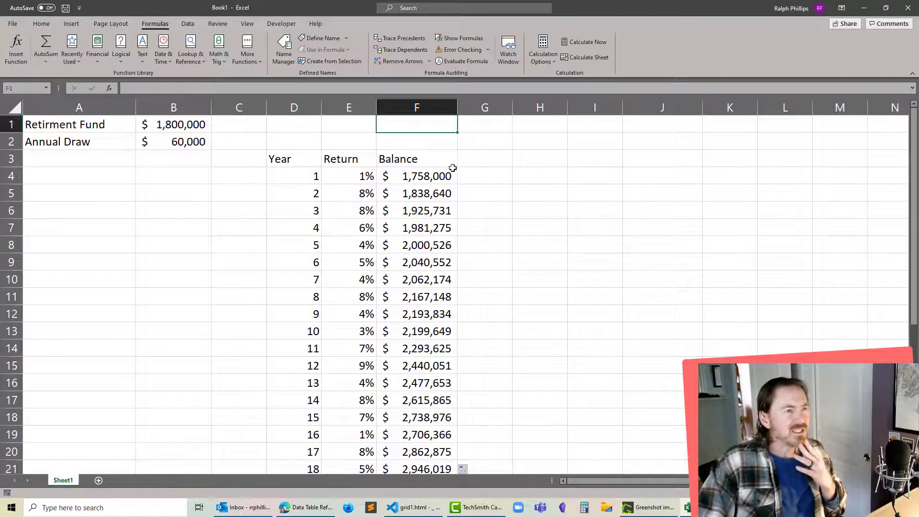
type("=")
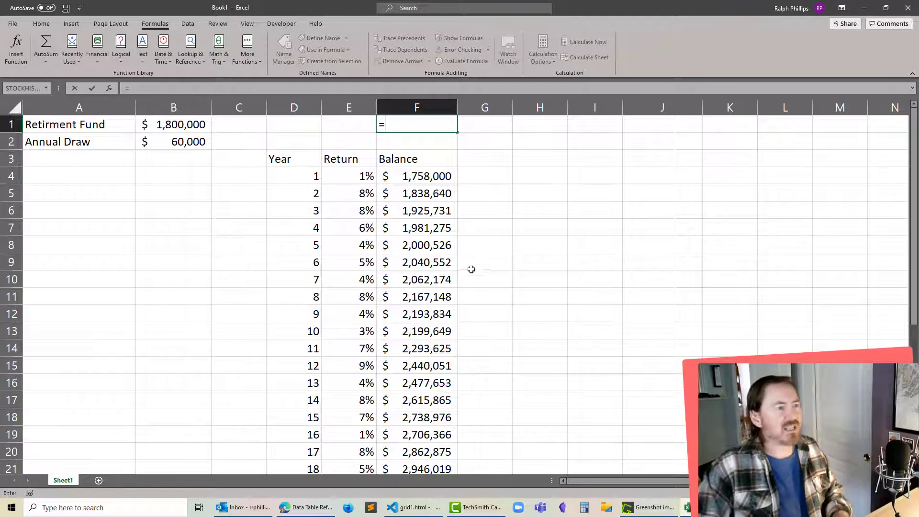
scroll(472, 265, "down", 10)
scroll(471, 264, "up", 3)
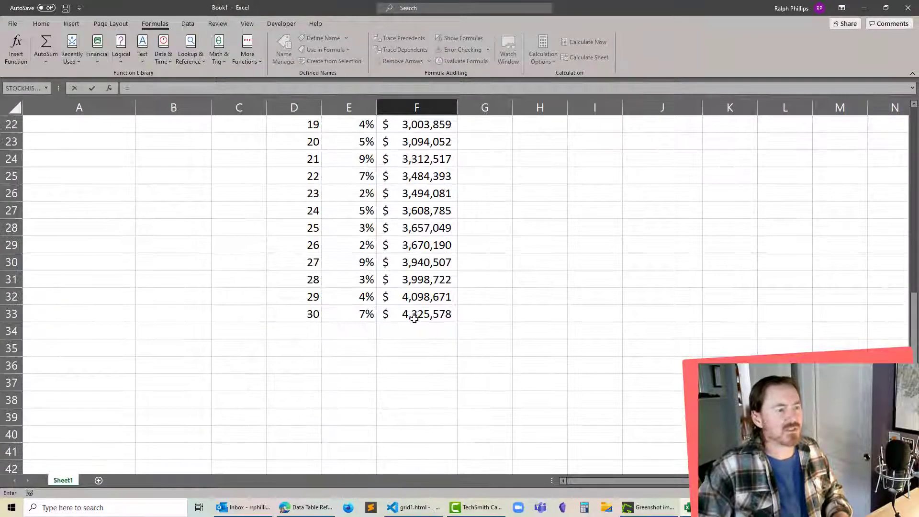
left_click(415, 318)
key("Return")
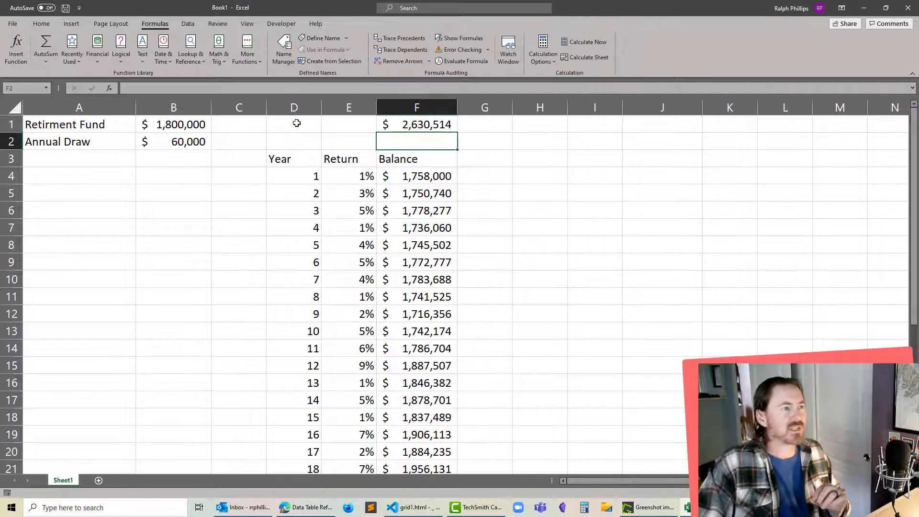
- Duplicate the whole scenario block D1:F33 into H1:J33 as a second scenario beside the first
left_click_drag(297, 123, 455, 445)
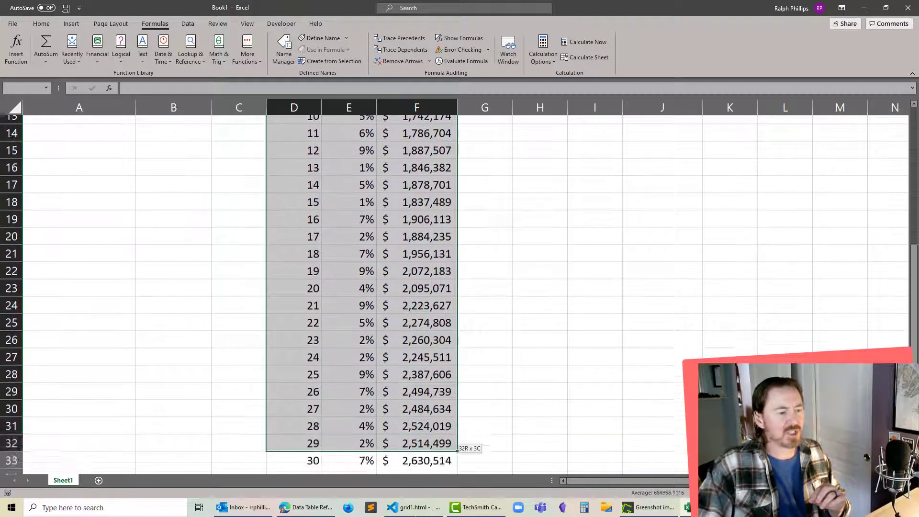
left_click_drag(416, 516, 421, 435)
scroll(441, 350, "up", 5)
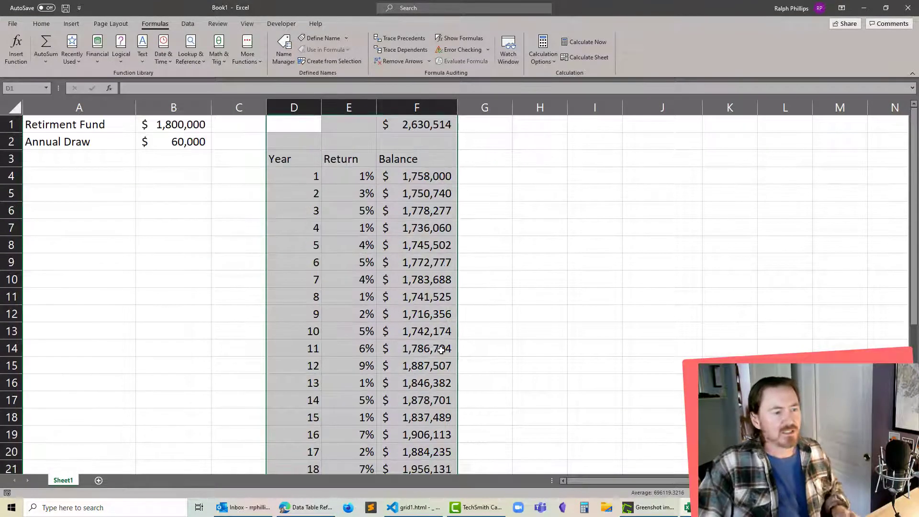
left_click_drag(456, 331, 659, 332)
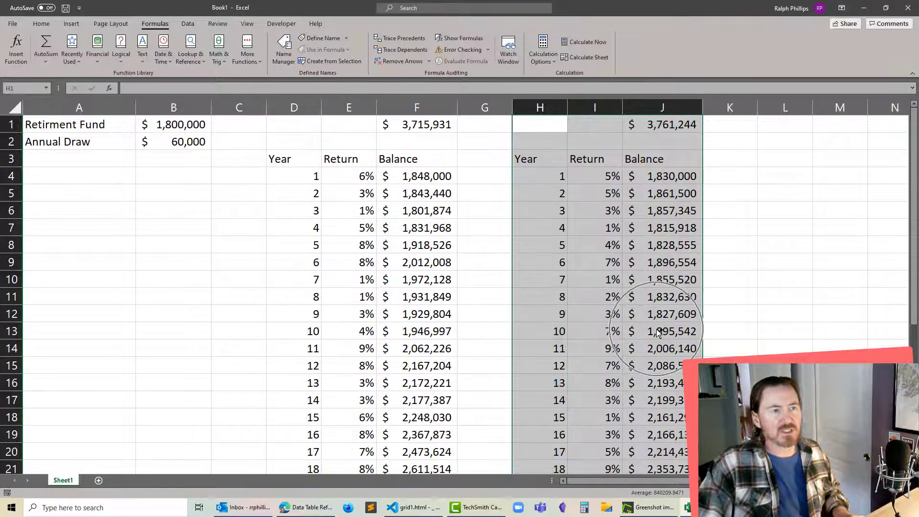
left_click(597, 327)
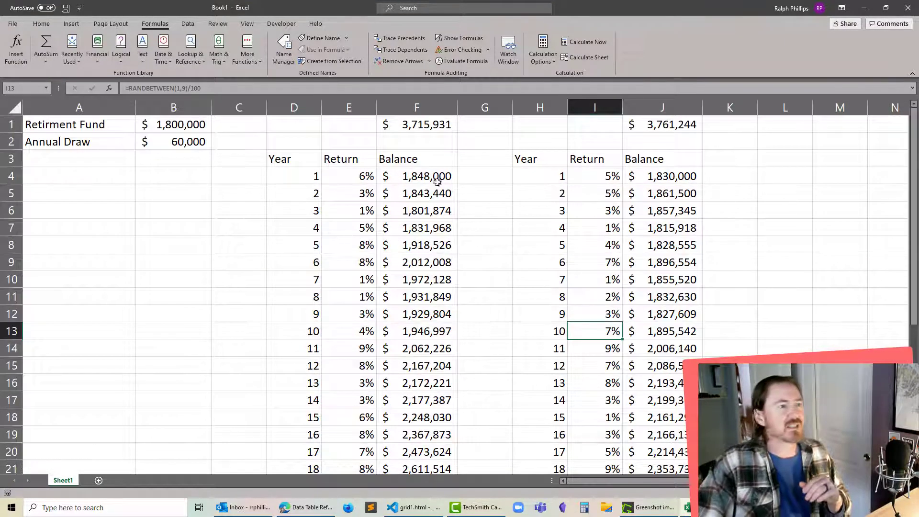
- Add a Greater Than conditional formatting rule to F1 comparing with =$J$1, using Green Fill with Dark Green Text
left_click(430, 127)
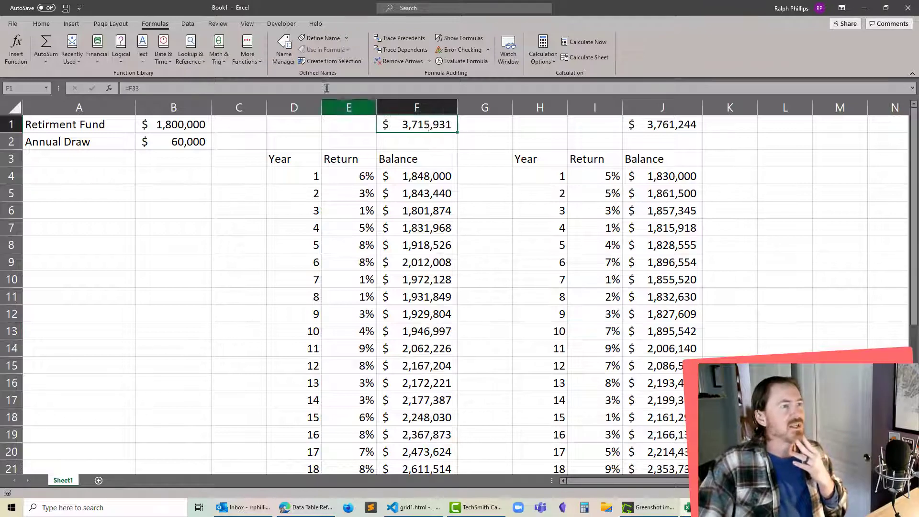
left_click(42, 23)
left_click(422, 61)
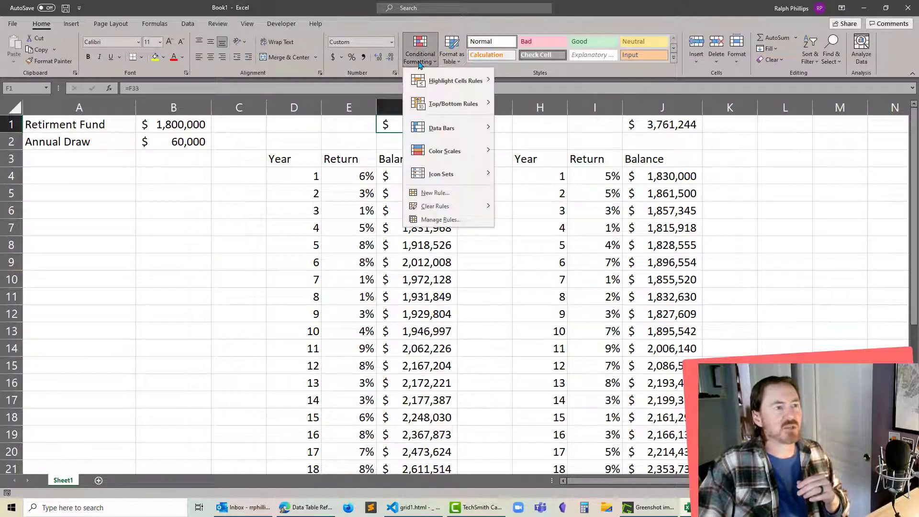
mouse_move(445, 84)
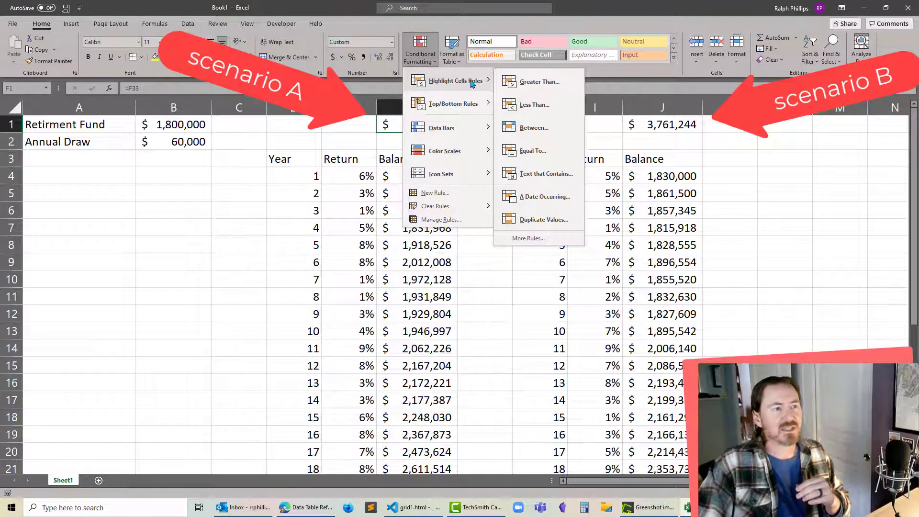
left_click(531, 83)
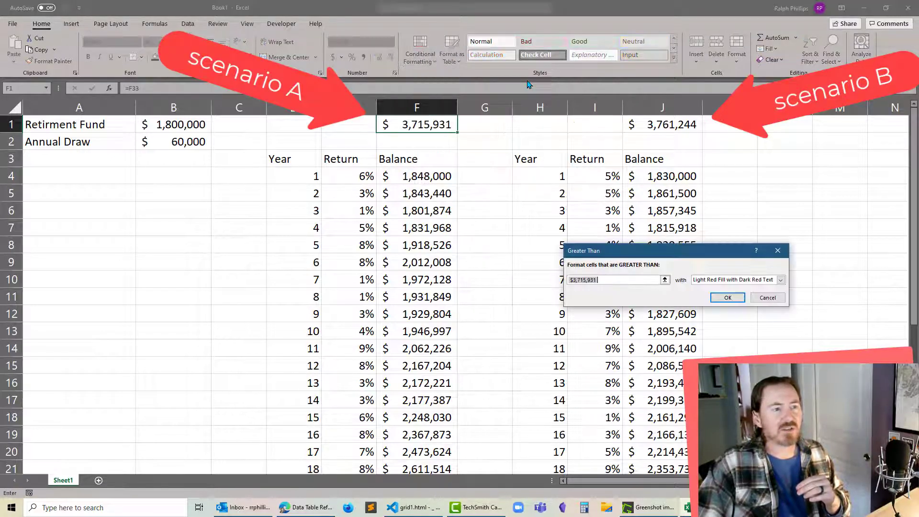
left_click(671, 124)
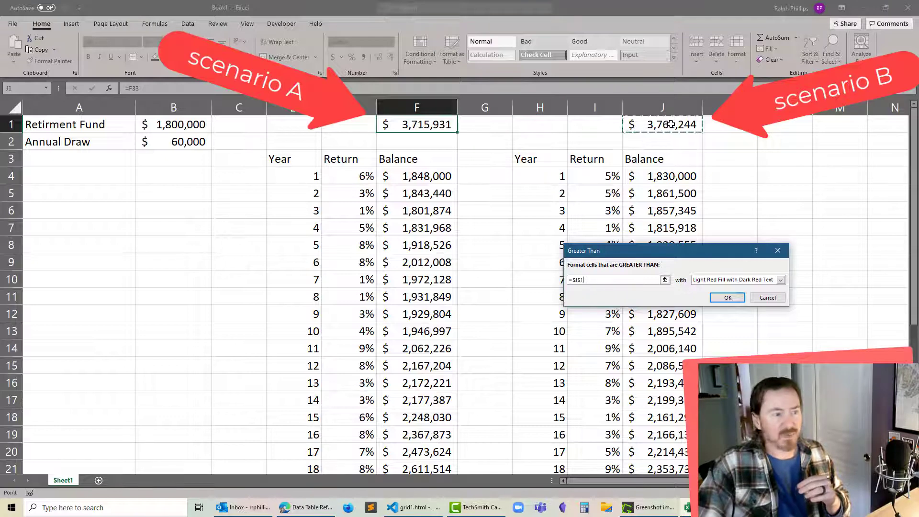
left_click(717, 282)
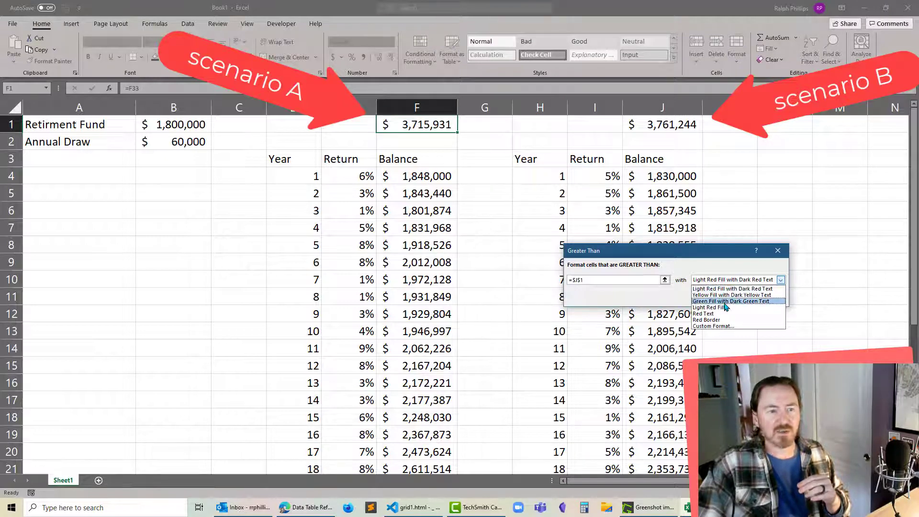
left_click(725, 303)
left_click(730, 301)
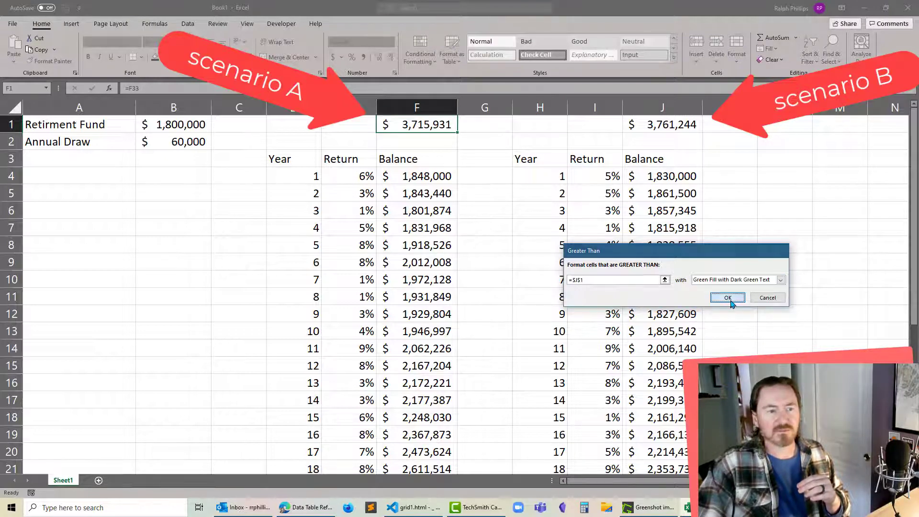
- Add a Greater Than conditional formatting rule to J1 comparing with =$F$1, using Green Fill with Dark Green Text
left_click(691, 125)
left_click(420, 56)
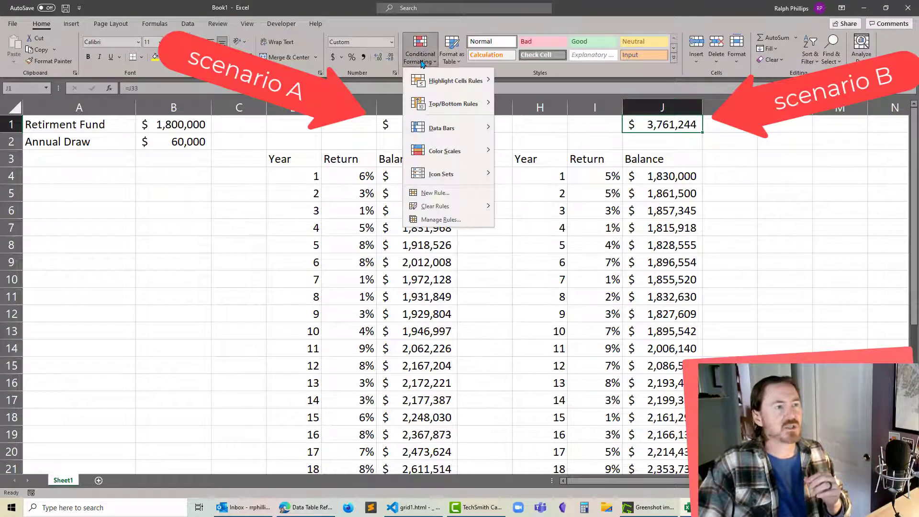
mouse_move(433, 89)
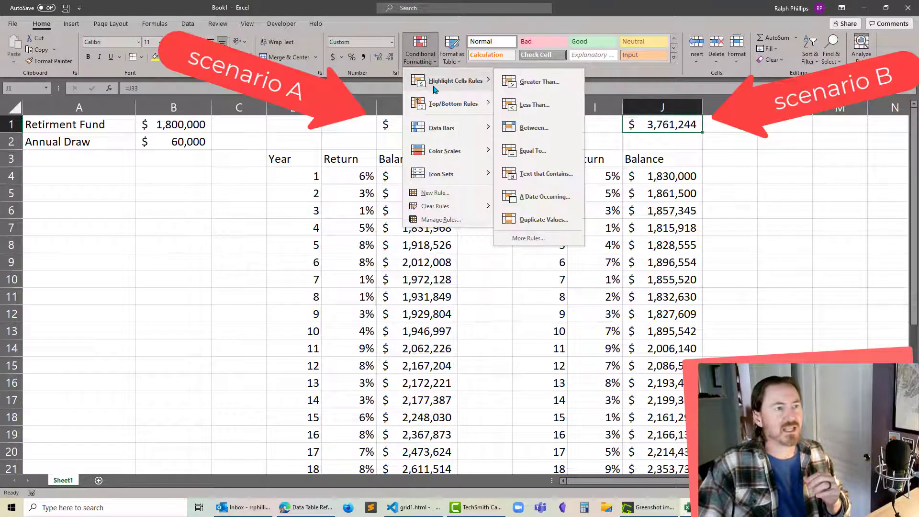
left_click(532, 83)
left_click(422, 124)
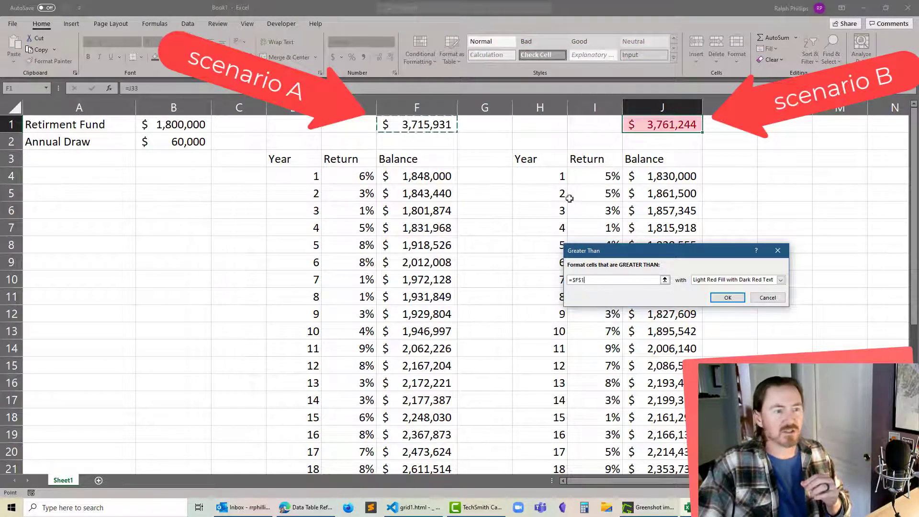
left_click(747, 284)
left_click(740, 300)
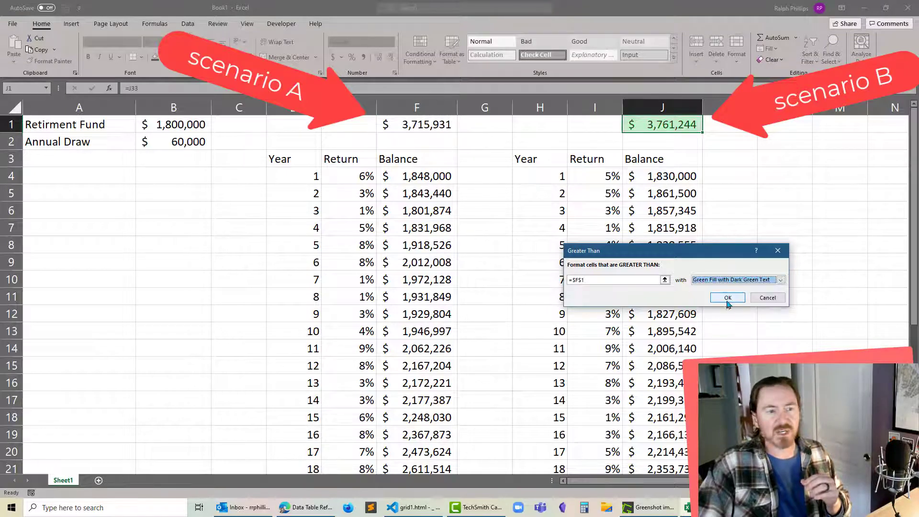
left_click(728, 299)
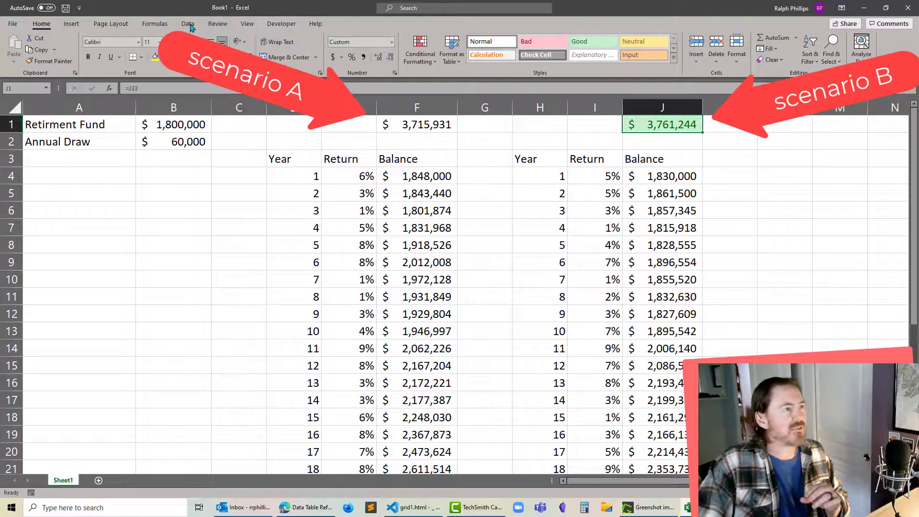
- Recalculate the workbook repeatedly with Calculate Now to generate new random returns and compare the ending balances in F1 and J1
left_click(156, 24)
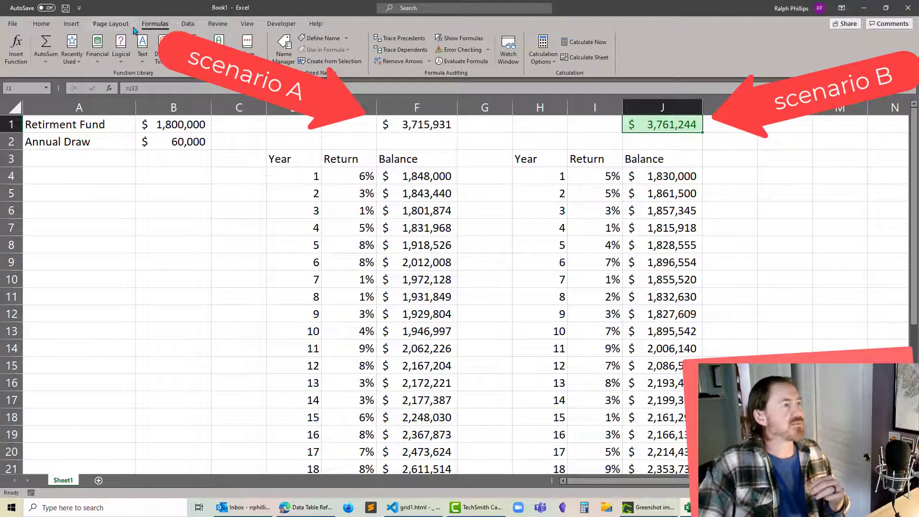
left_click(587, 43)
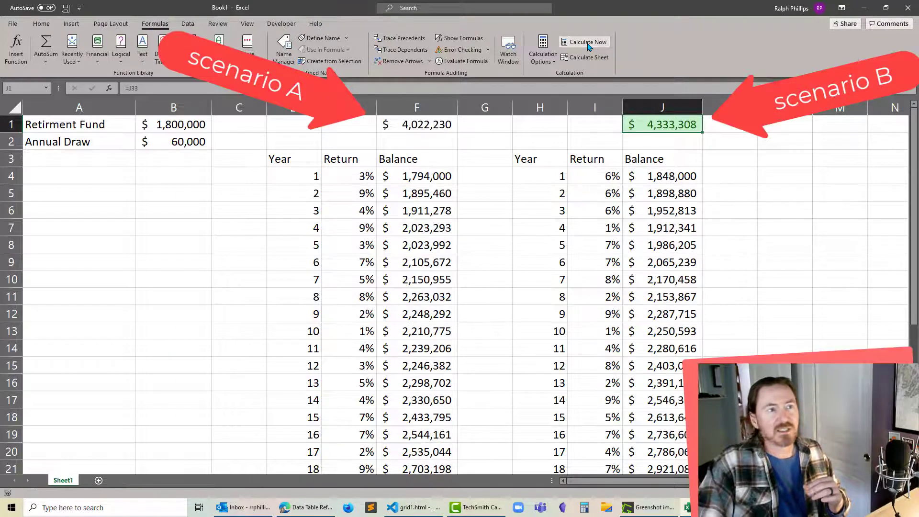
left_click(588, 44)
left_click(588, 44)
left_click(588, 44)
left_click(588, 44)
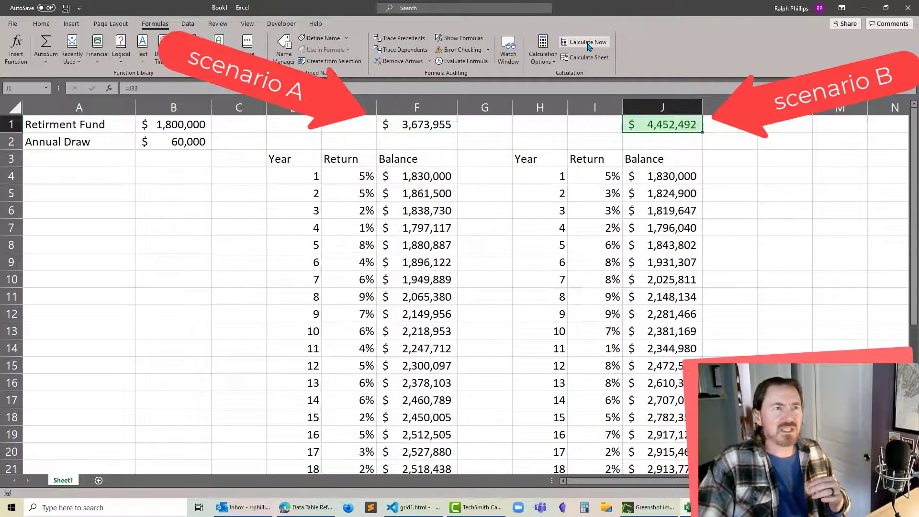
left_click(588, 44)
left_click(587, 44)
left_click(588, 44)
left_click(588, 44)
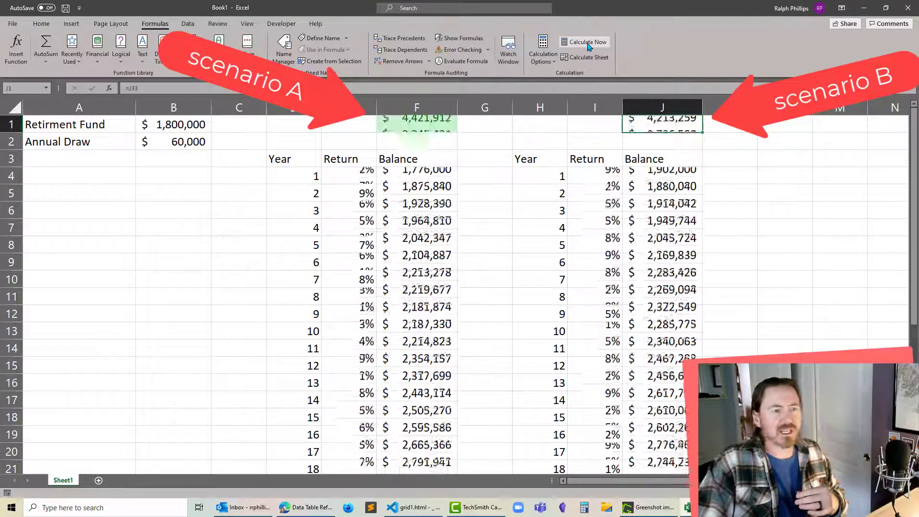
left_click(588, 44)
left_click(588, 44)
left_click(588, 44)
left_click(588, 44)
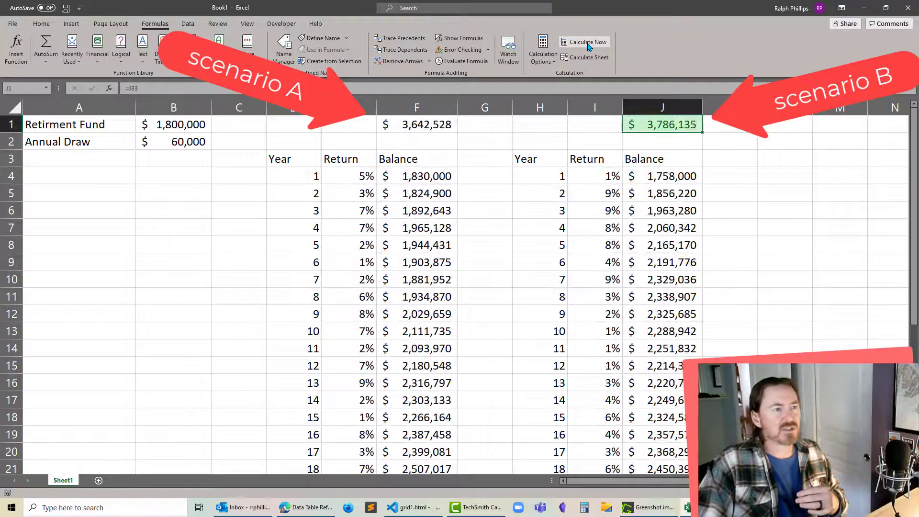
left_click(588, 44)
left_click(588, 44)
left_click(588, 44)
left_click(588, 44)
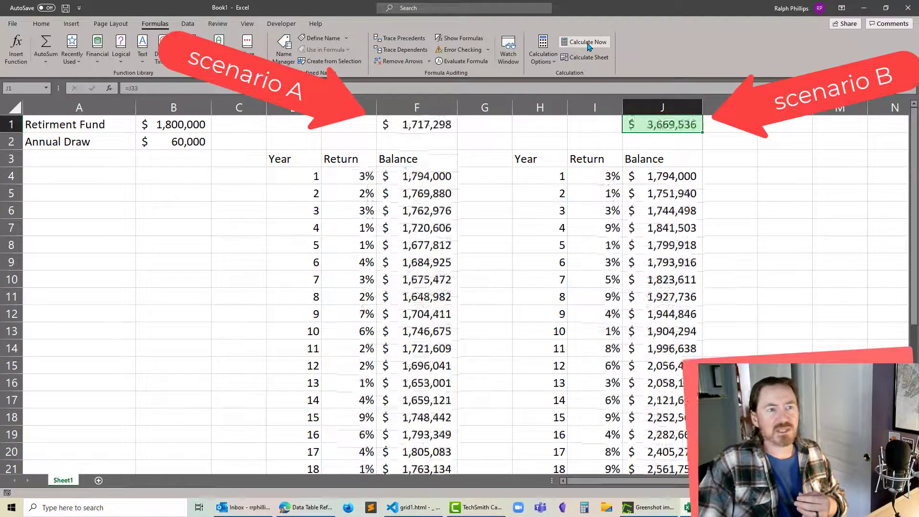
- Keep recalculating the workbook to draw fresh random returns and see which scenario's ending balance is highlighted
left_click(588, 44)
left_click(588, 44)
left_click(588, 45)
left_click(588, 45)
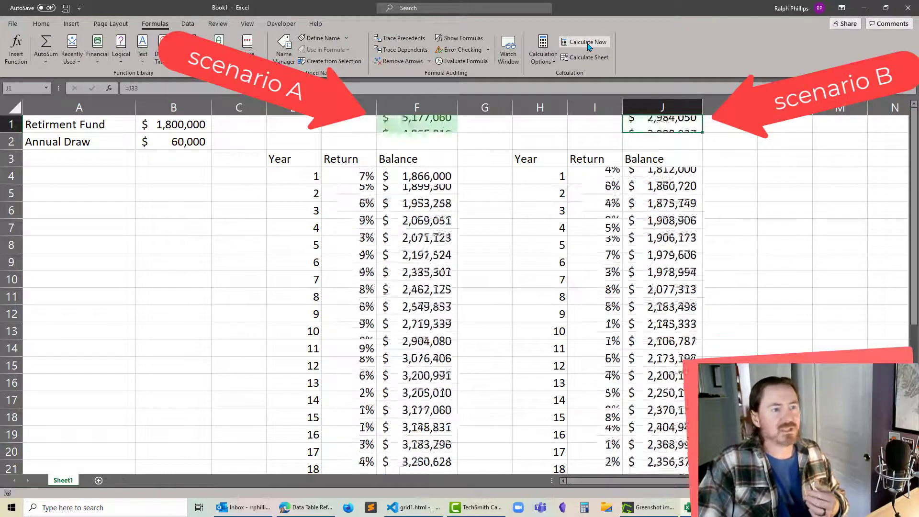
left_click(588, 44)
left_click(588, 44)
left_click(588, 44)
left_click(588, 44)
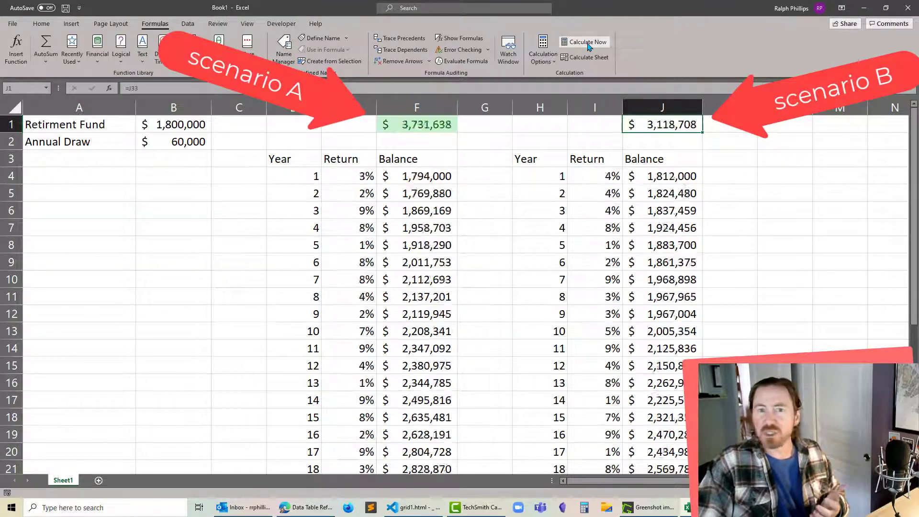
left_click(588, 44)
left_click(588, 44)
left_click(588, 44)
left_click(588, 45)
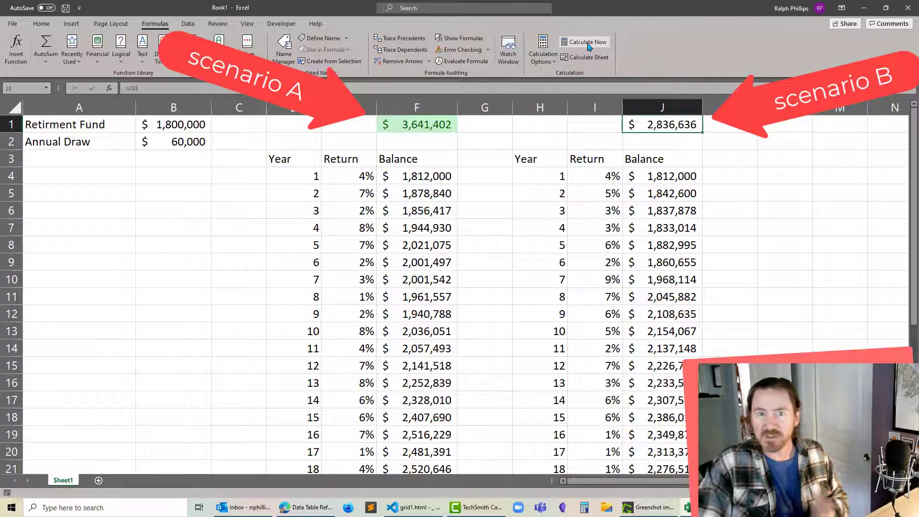
left_click(588, 44)
left_click(588, 44)
left_click(587, 44)
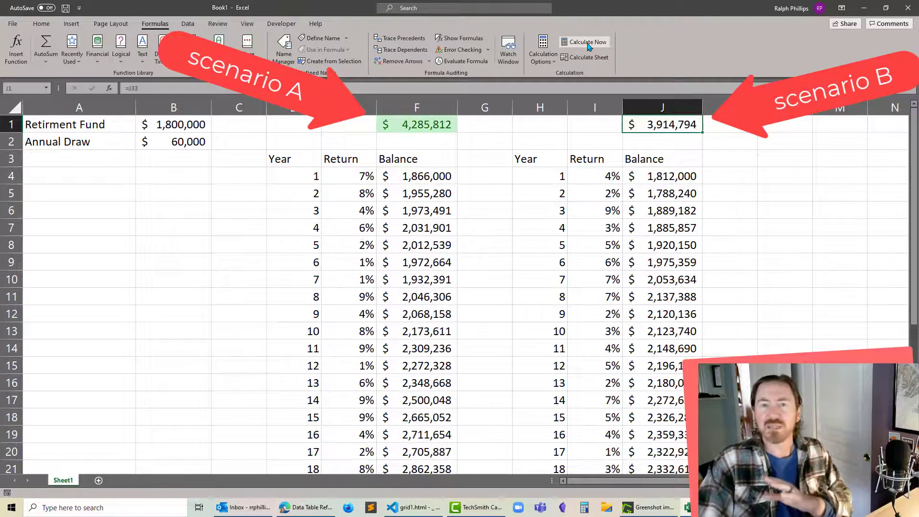
- Set scenario B's returns for years 1 and 2 (I4 and I5) to -20%
left_click(595, 267)
left_click(597, 179)
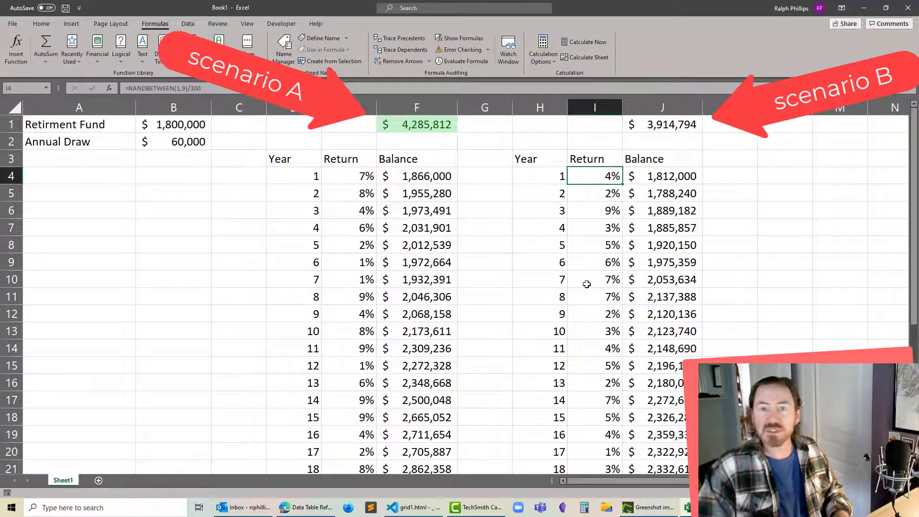
type("20")
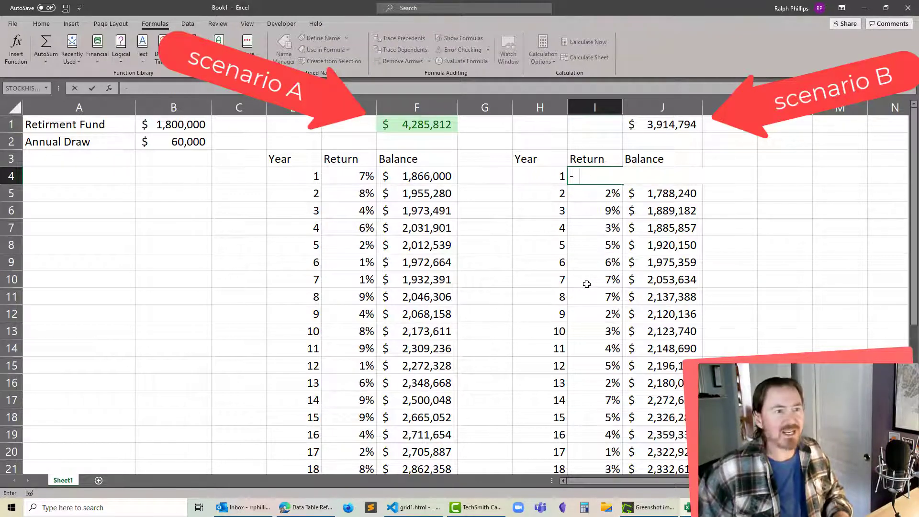
key("Return")
type("-20")
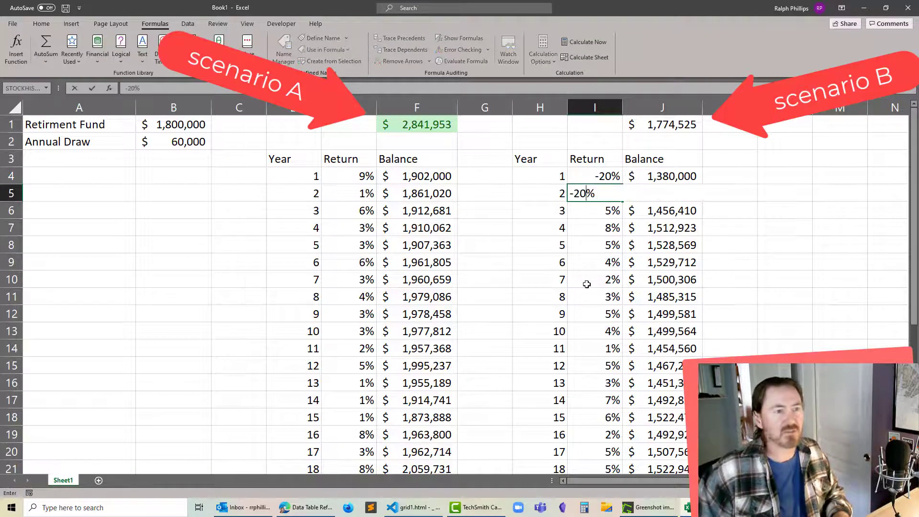
key("Return")
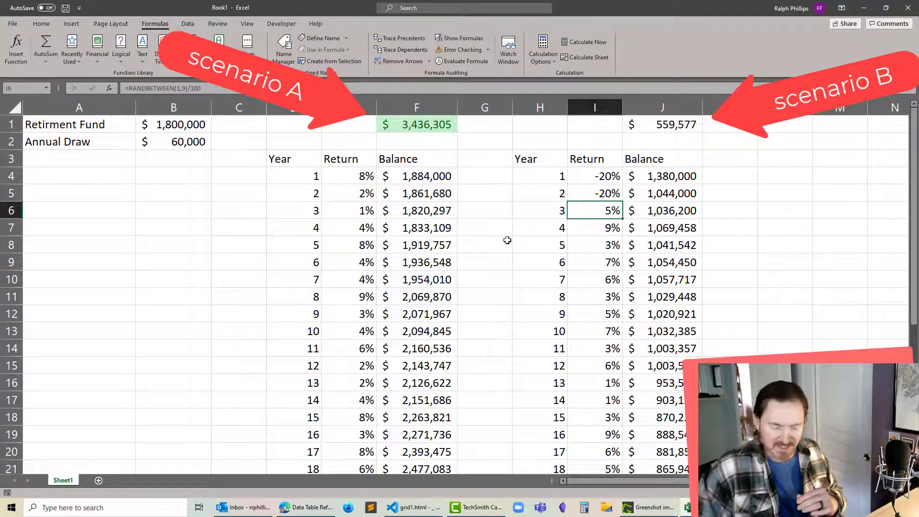
- Recalculate the workbook repeatedly to compare both ending balances with scenario B losing 20% in its first two years
left_click(579, 42)
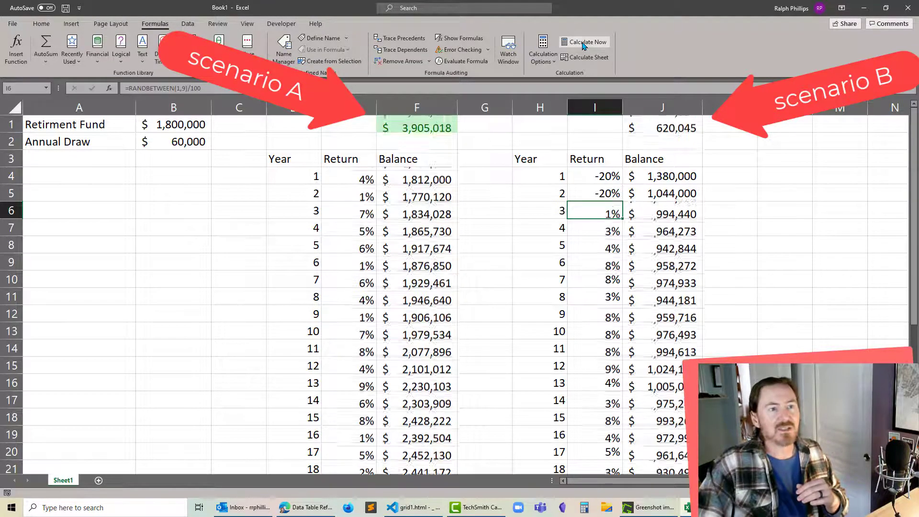
left_click(580, 44)
left_click(583, 44)
left_click(584, 44)
left_click(583, 44)
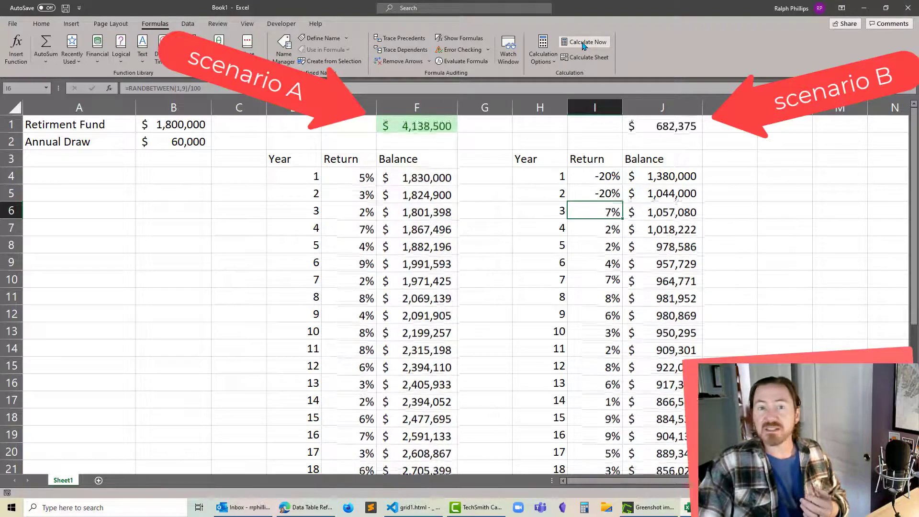
left_click(583, 44)
left_click(583, 45)
left_click(583, 45)
left_click(583, 44)
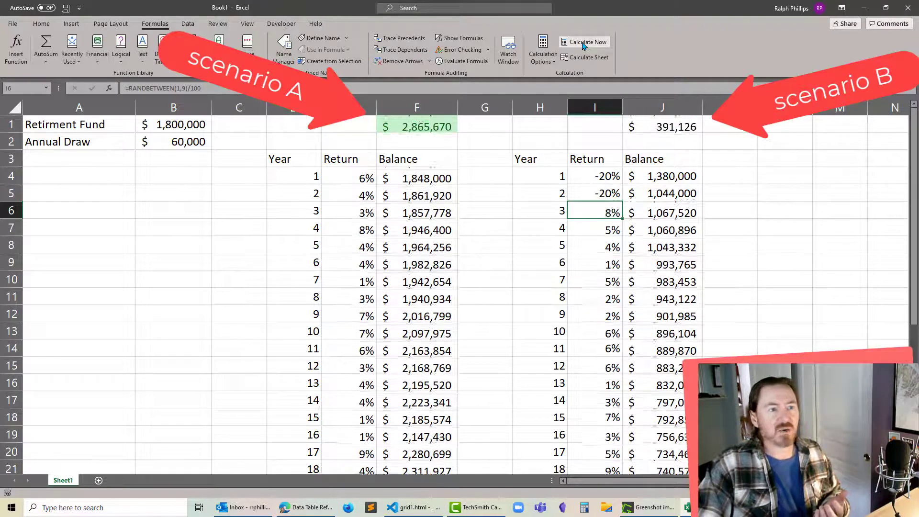
left_click(584, 45)
left_click(583, 44)
left_click(583, 45)
left_click(583, 44)
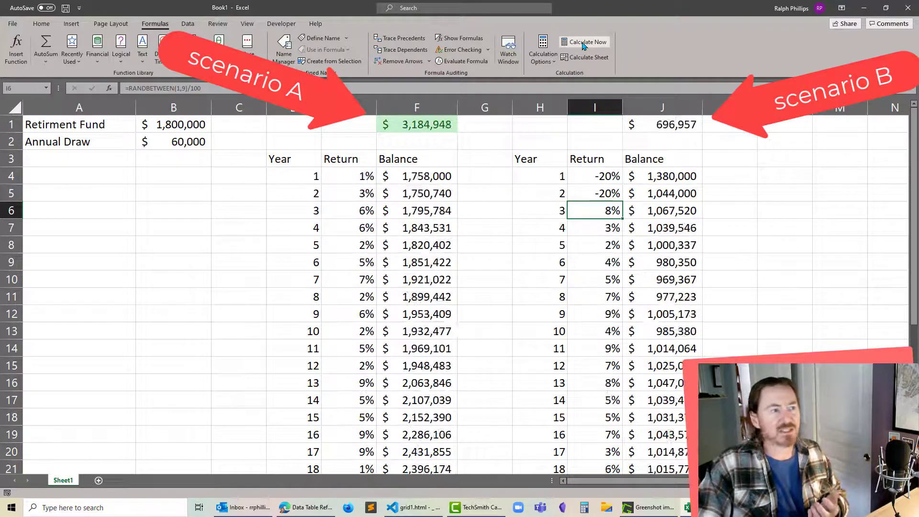
left_click(583, 44)
- Set scenario A's returns for years 20 and 21 (E23 and E24) to -20%
scroll(449, 290, "down", 8)
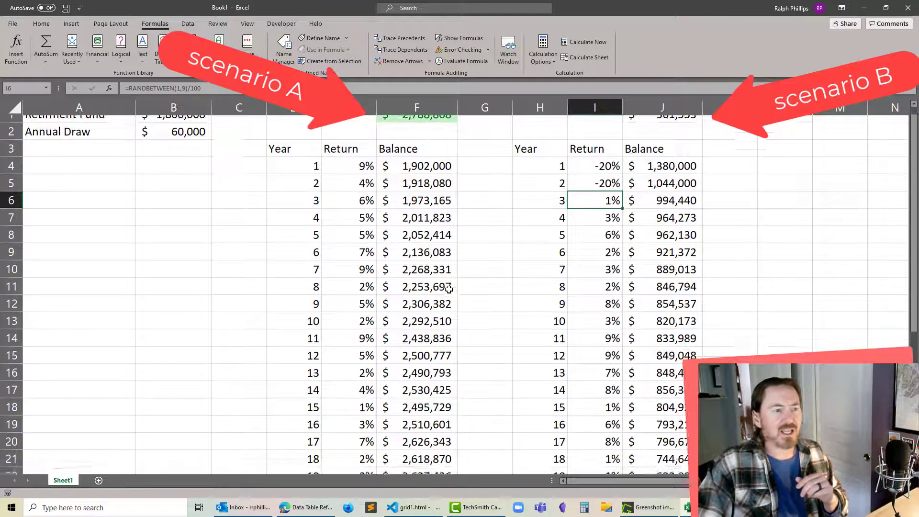
scroll(448, 289, "up", 5)
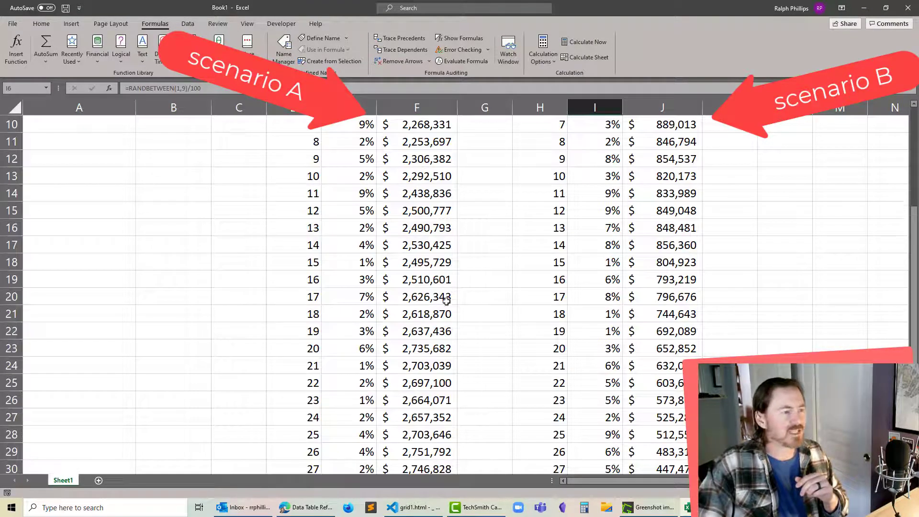
left_click(370, 348)
scroll(437, 331, "down", 1)
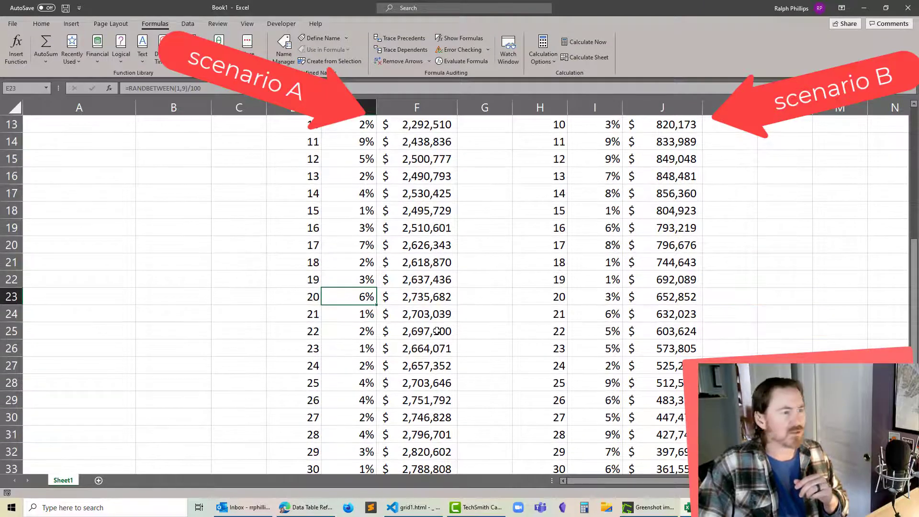
type("-20%")
key("Return")
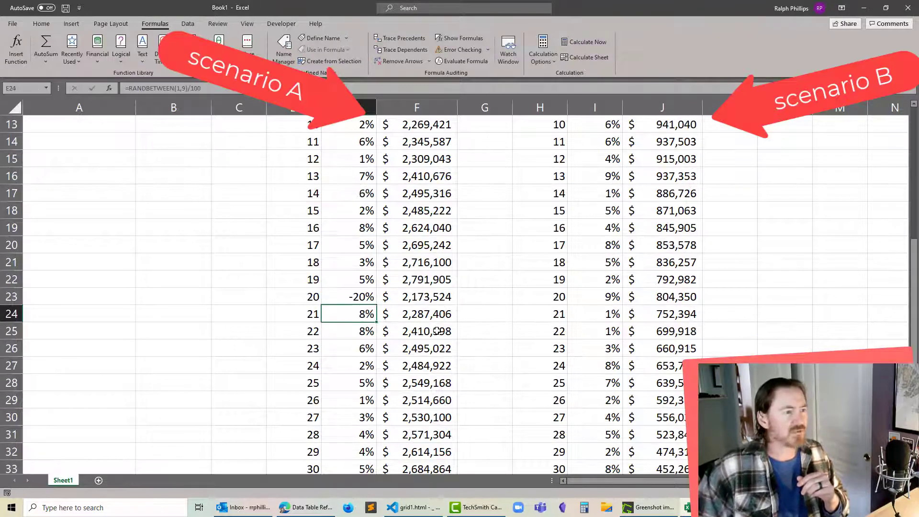
type("-20%")
key("Return")
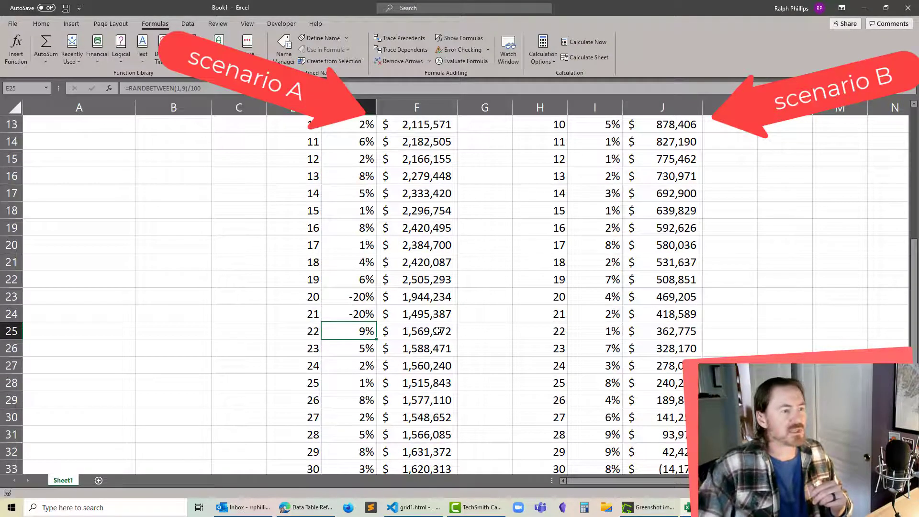
- Recalculate the workbook repeatedly to compare scenario A's late two-year 20% losses against scenario B's early ones
scroll(436, 330, "up", 4)
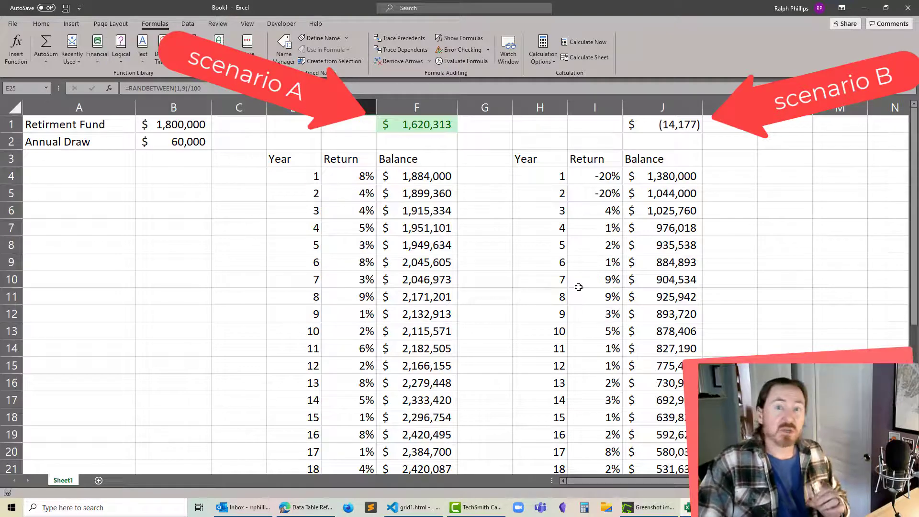
scroll(413, 432, "down", 3)
scroll(413, 426, "up", 3)
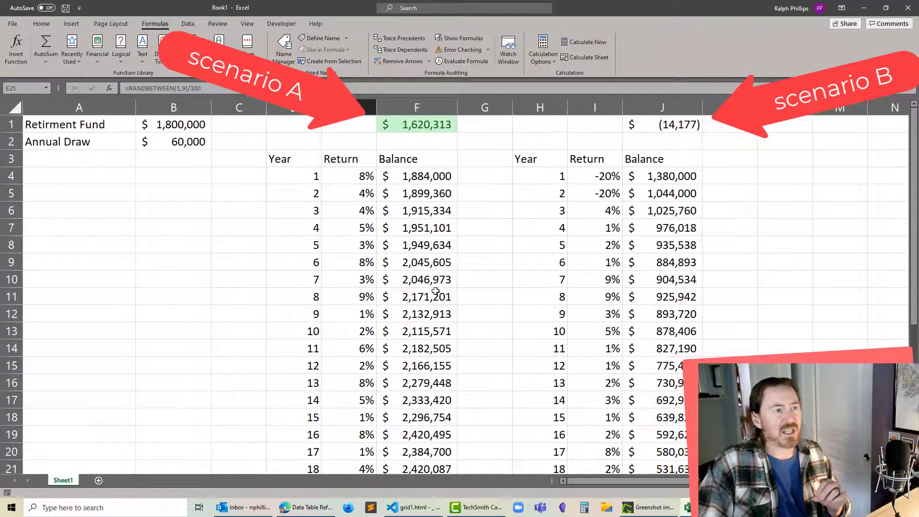
left_click(587, 44)
left_click(587, 43)
left_click(587, 43)
left_click(587, 43)
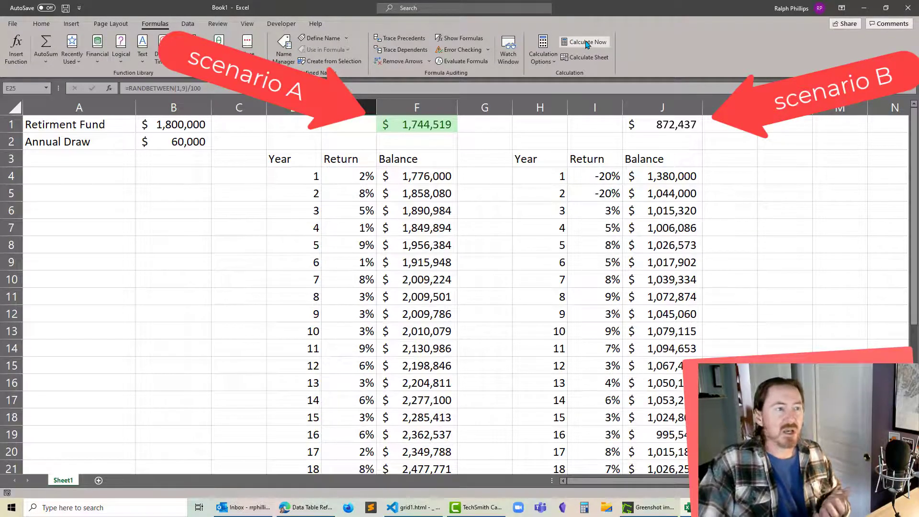
left_click(587, 43)
left_click(587, 43)
left_click(587, 43)
left_click(587, 43)
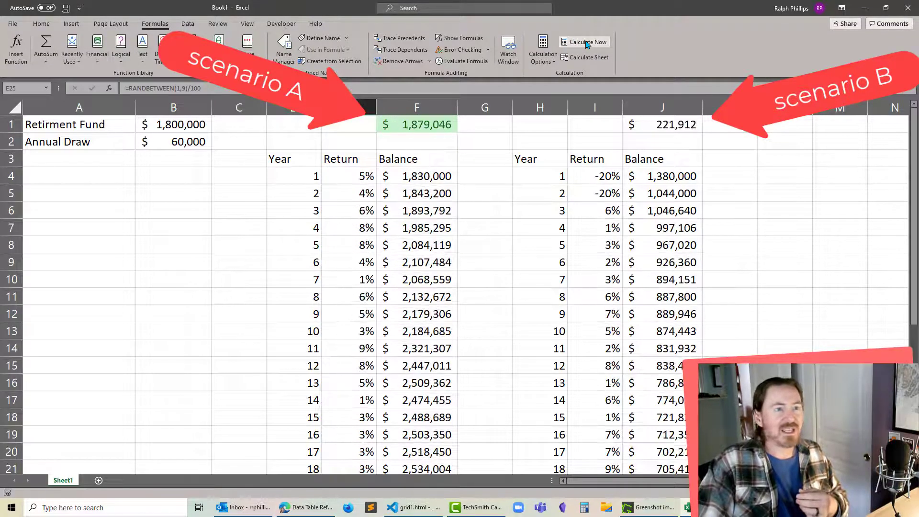
left_click(587, 43)
left_click(587, 43)
left_click(587, 43)
left_click(587, 43)
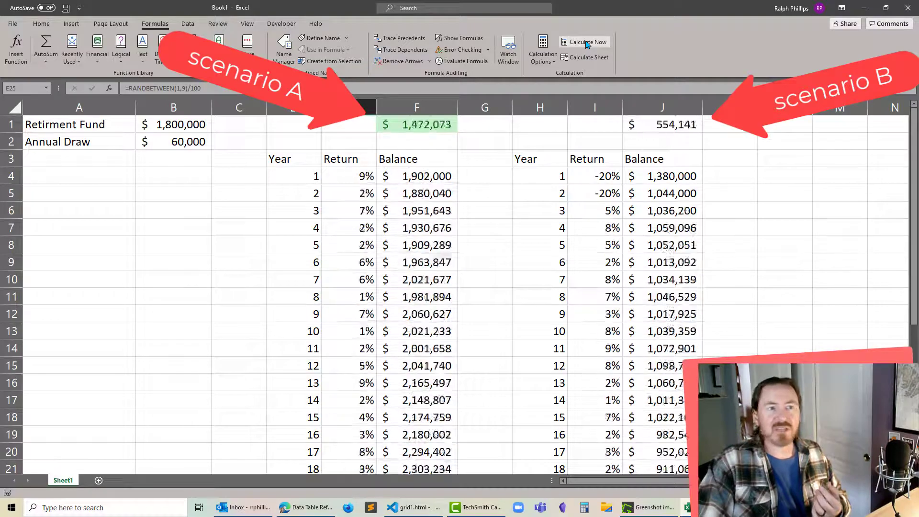
left_click(587, 43)
left_click(587, 43)
left_click(587, 43)
left_click(587, 43)
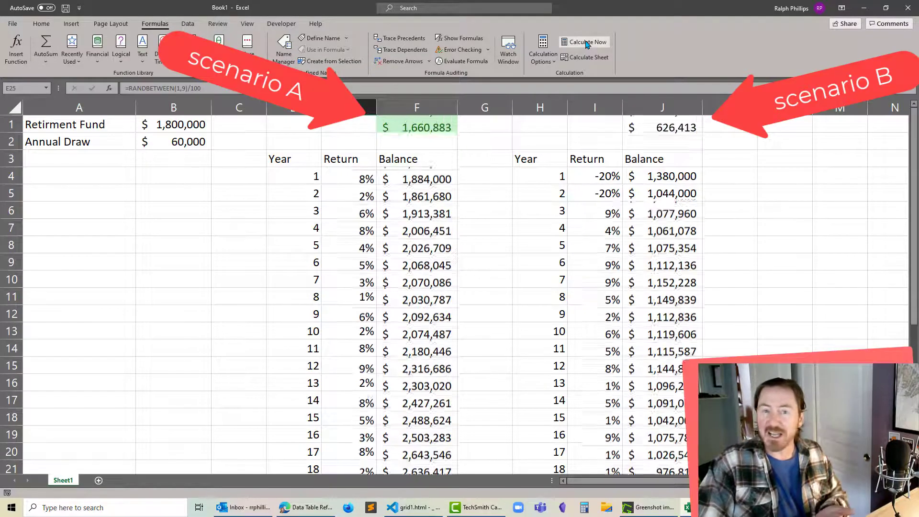
left_click(587, 43)
left_click(587, 43)
left_click(587, 43)
left_click(587, 43)
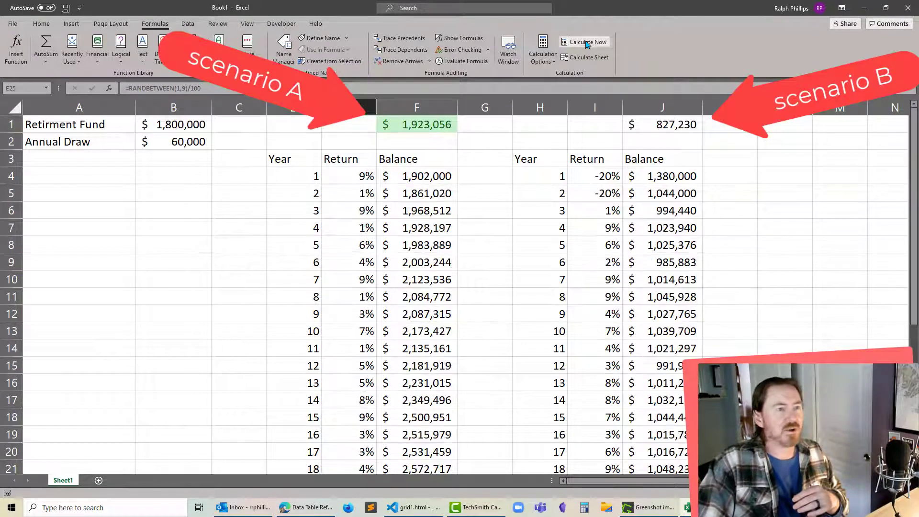
left_click(587, 44)
left_click(587, 43)
left_click(587, 43)
left_click(587, 43)
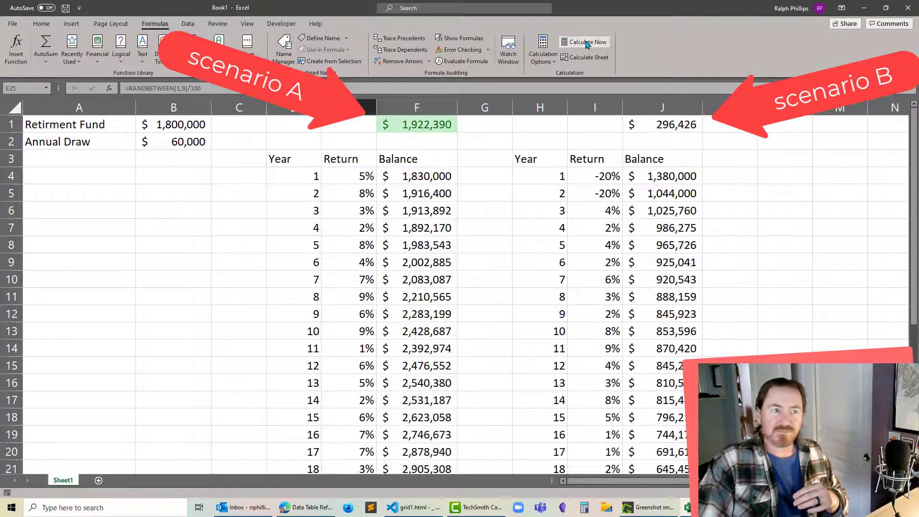
left_click(587, 44)
left_click(587, 43)
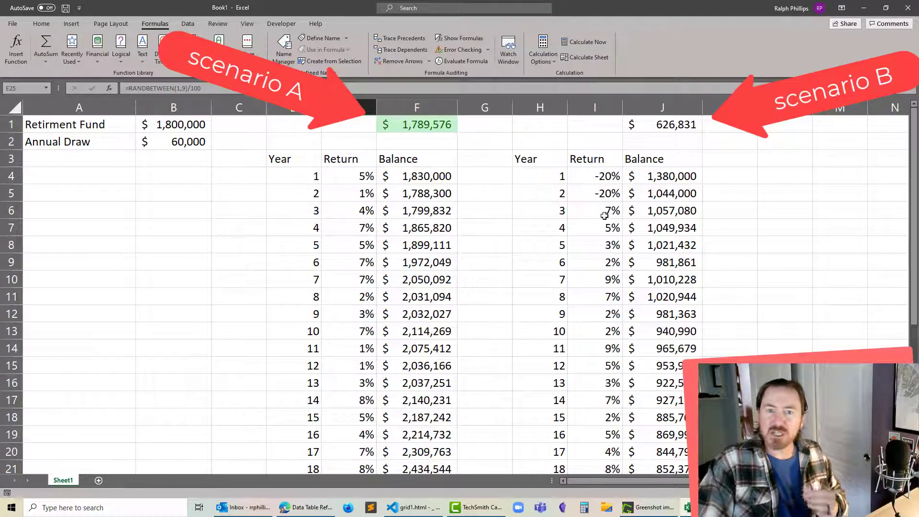
- Fill the random return formula from E22 down over scenario A's -20% entries for years 20 and 21
scroll(572, 283, "down", 5)
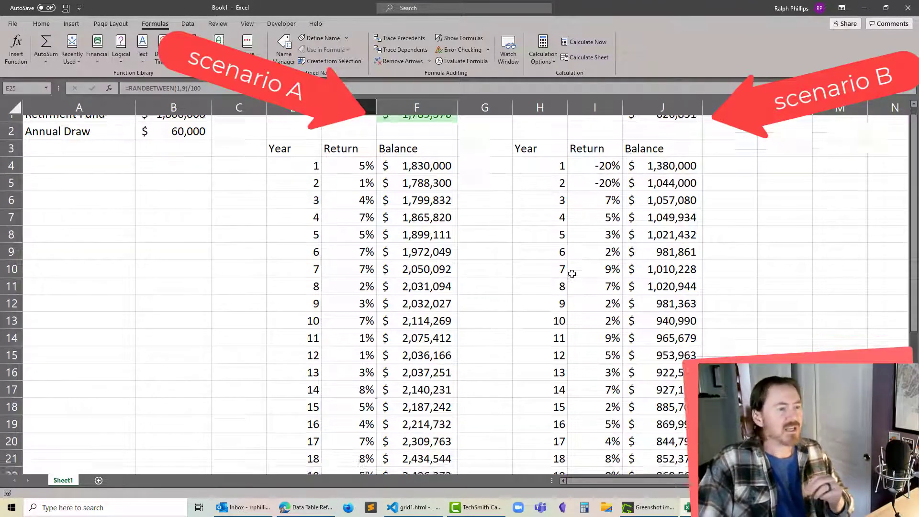
left_click(369, 231)
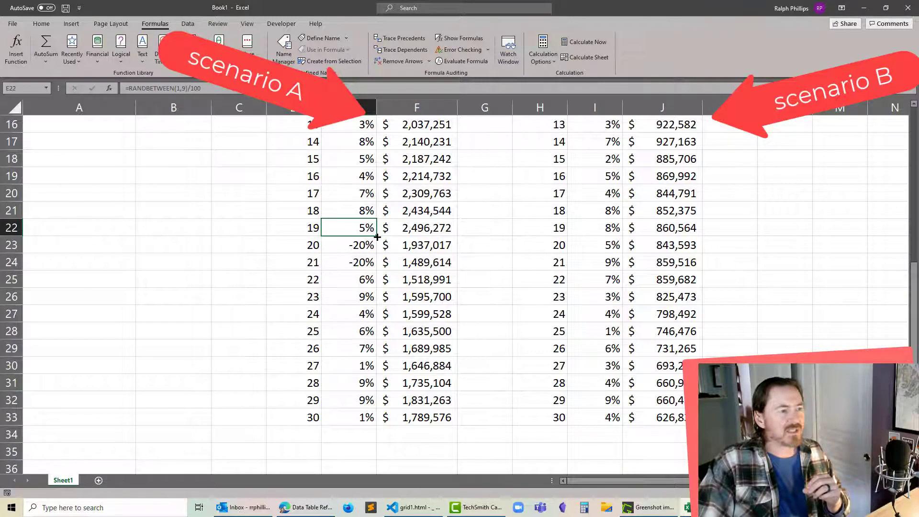
left_click_drag(377, 236, 377, 305)
- Set scenario A's returns for years 5 and 6 (E8 and E9) to -20%
scroll(353, 266, "up", 5)
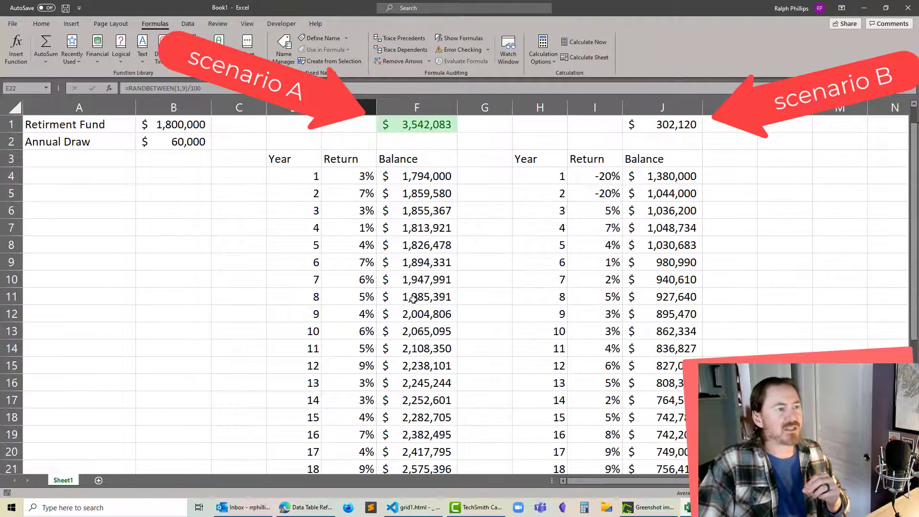
left_click(354, 246)
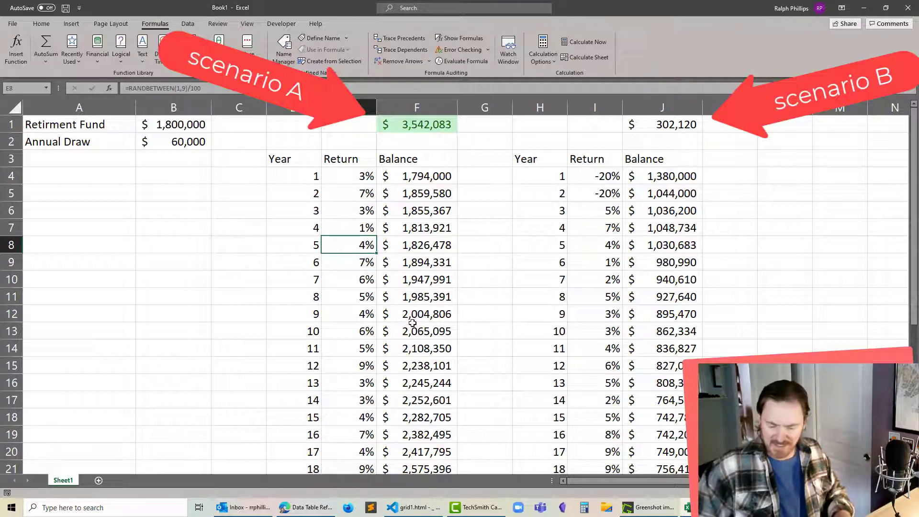
type("-20")
key("Return")
type("-")
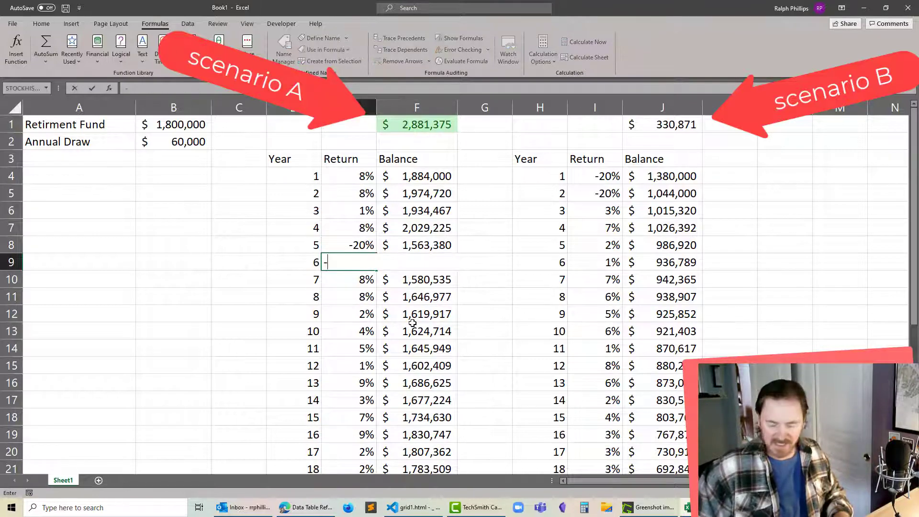
type("20")
key("Return")
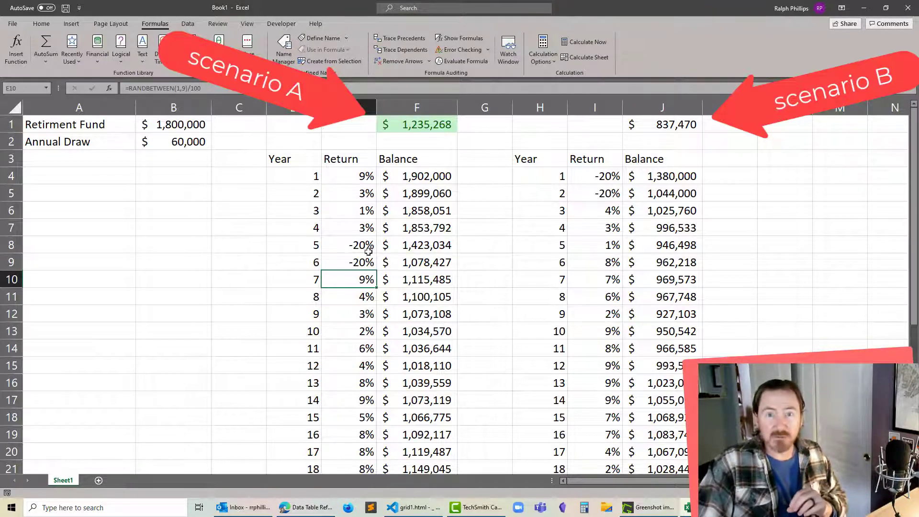
- Recalculate the workbook repeatedly to compare F1 and J1 with scenario A's losses in years 5 and 6
left_click(593, 177)
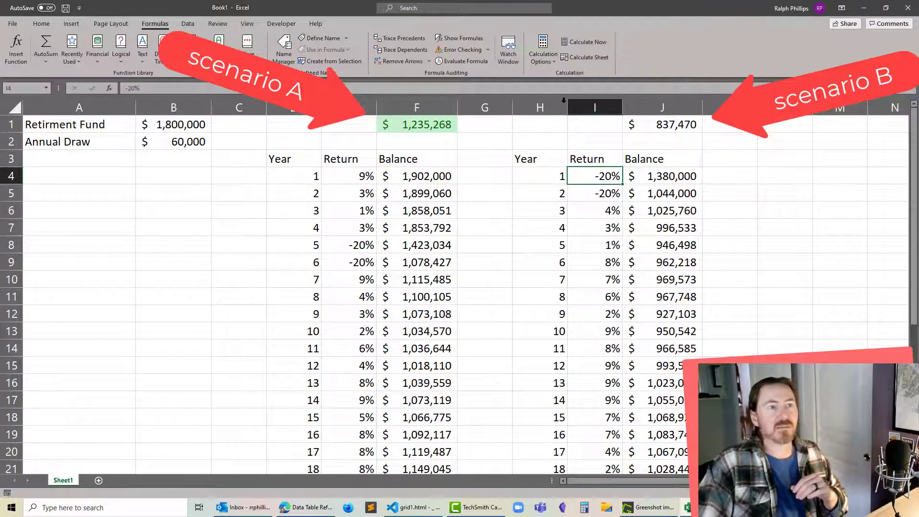
left_click(588, 44)
left_click(588, 45)
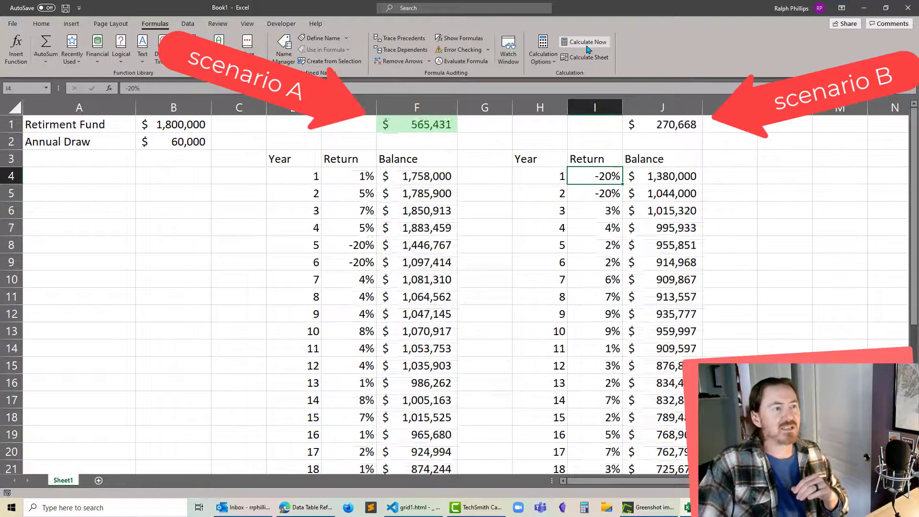
left_click(588, 44)
left_click(588, 44)
left_click(587, 44)
left_click(587, 44)
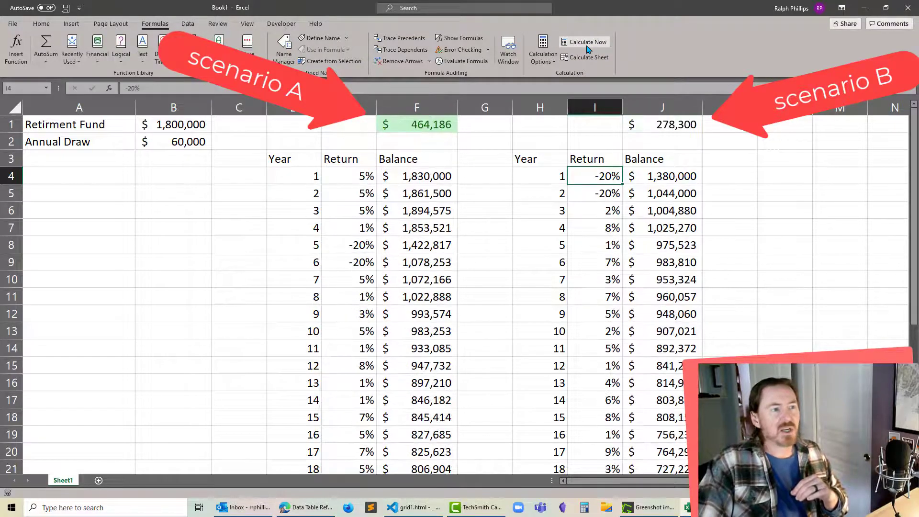
- Keep recalculating the random returns to compare the ending balances of scenario A's year 5–6 losses and scenario B's year 1–2 losses
left_click(588, 44)
left_click(588, 44)
left_click(587, 45)
left_click(587, 45)
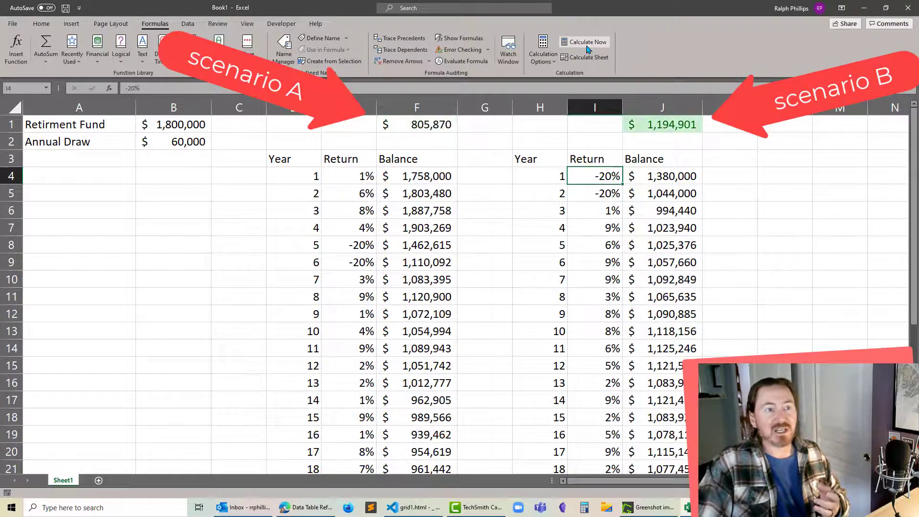
left_click(588, 44)
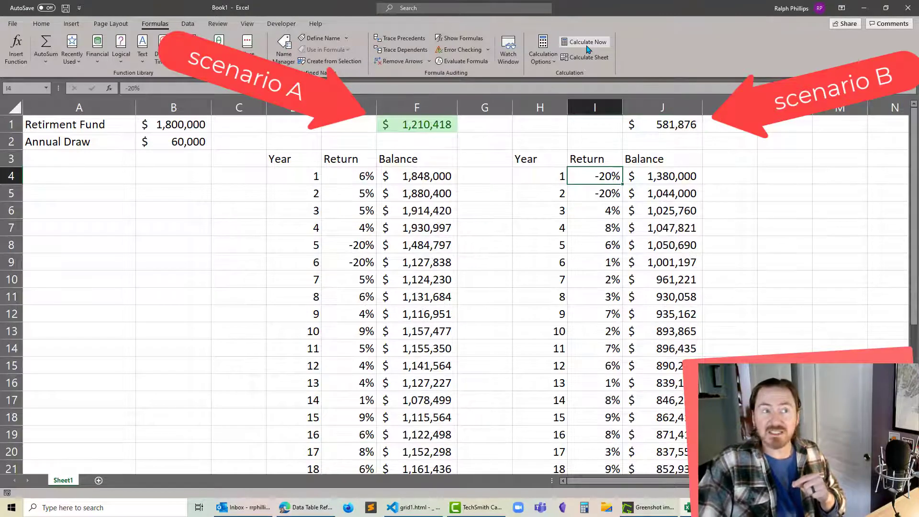
left_click(588, 45)
left_click(588, 44)
left_click(588, 45)
left_click(587, 45)
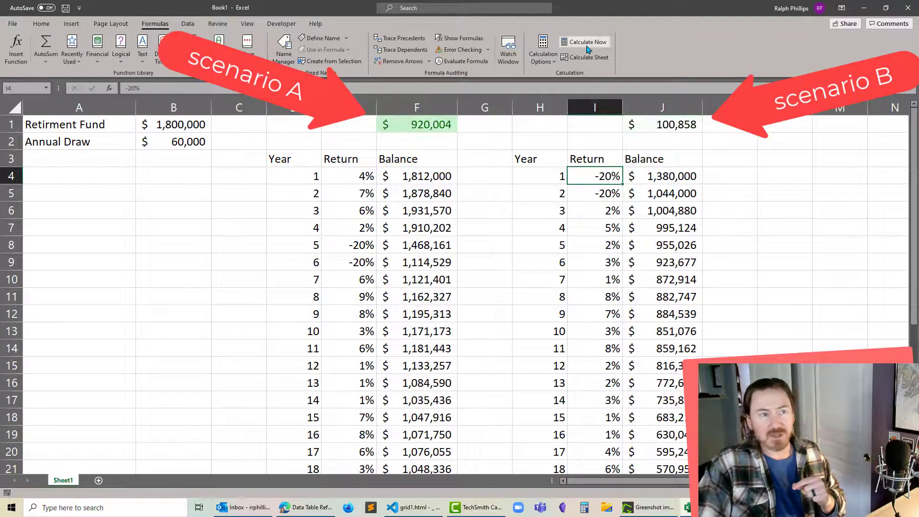
left_click(587, 44)
left_click(587, 44)
left_click(587, 45)
left_click(588, 44)
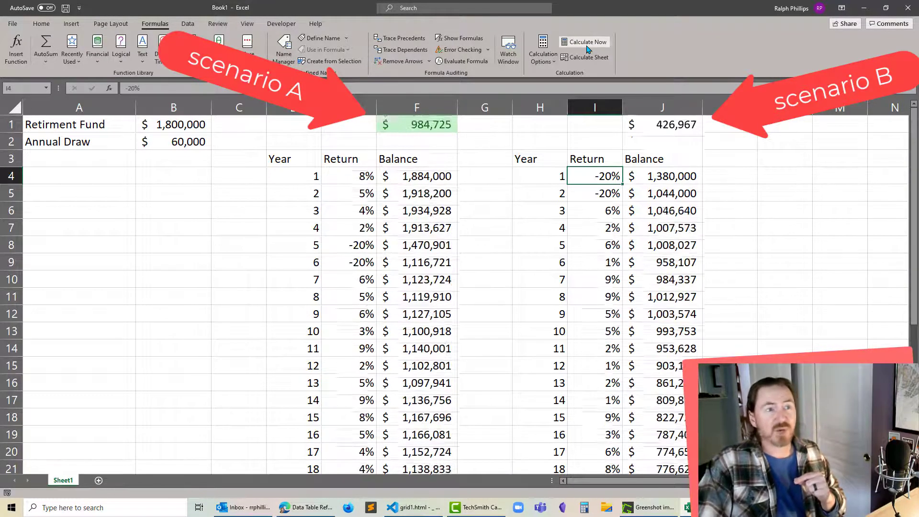
left_click(588, 45)
left_click(588, 45)
left_click(587, 45)
left_click(587, 44)
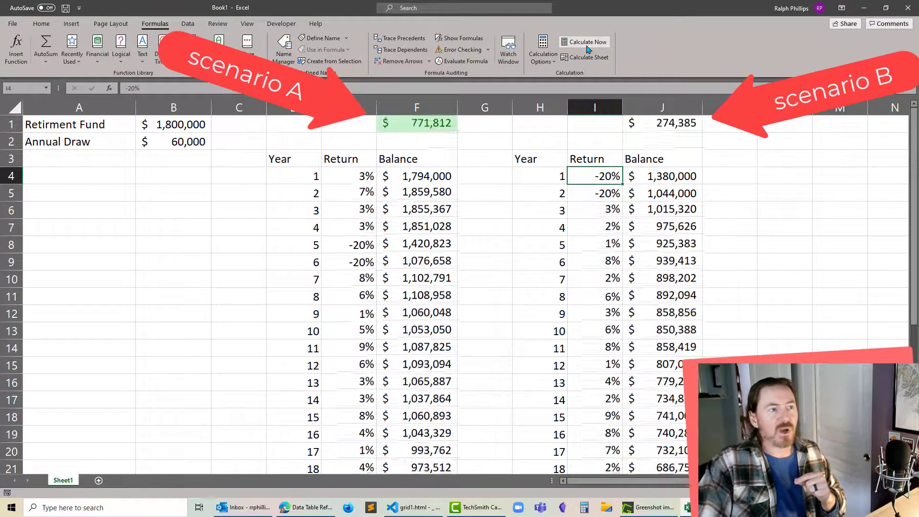
left_click(587, 44)
left_click(587, 44)
left_click(588, 45)
left_click(587, 45)
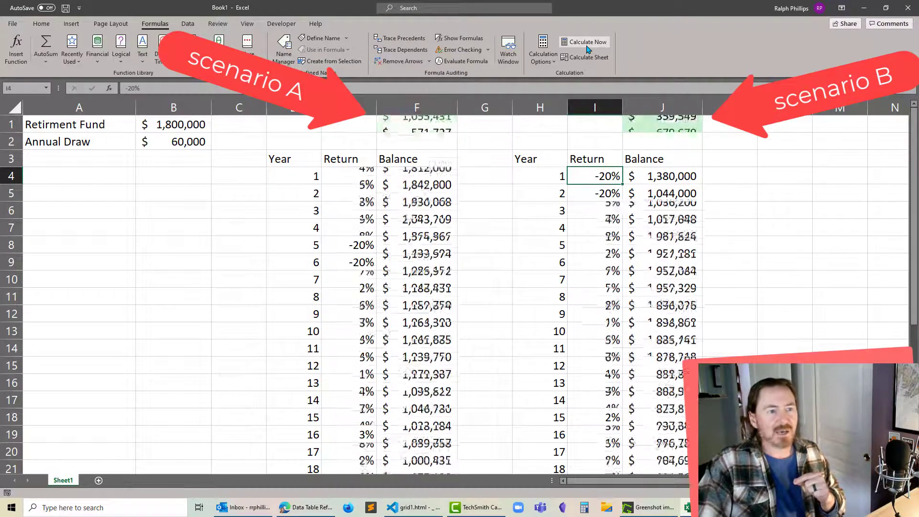
left_click(587, 44)
left_click(587, 45)
left_click(588, 44)
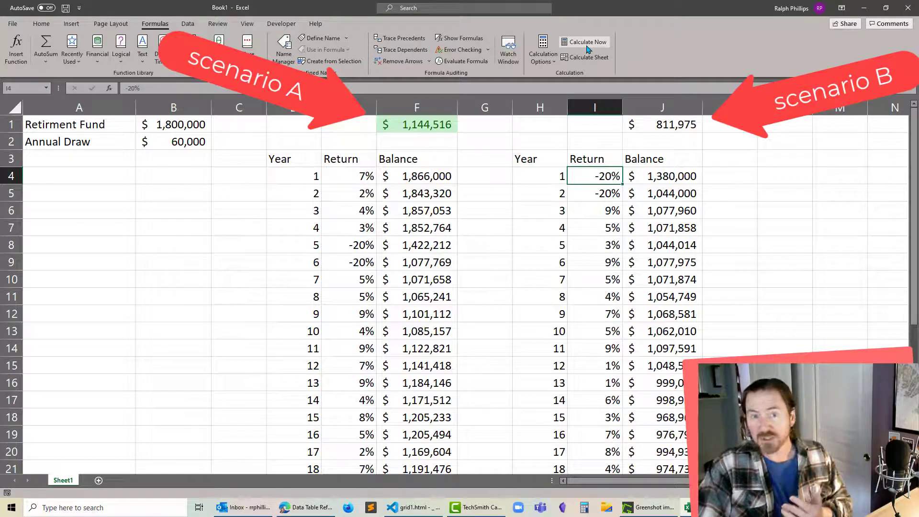
- Examine scenario A's early returns in E4:E7 against scenario B's in I4:I5, and the following years' returns in both scenarios
left_click(416, 278)
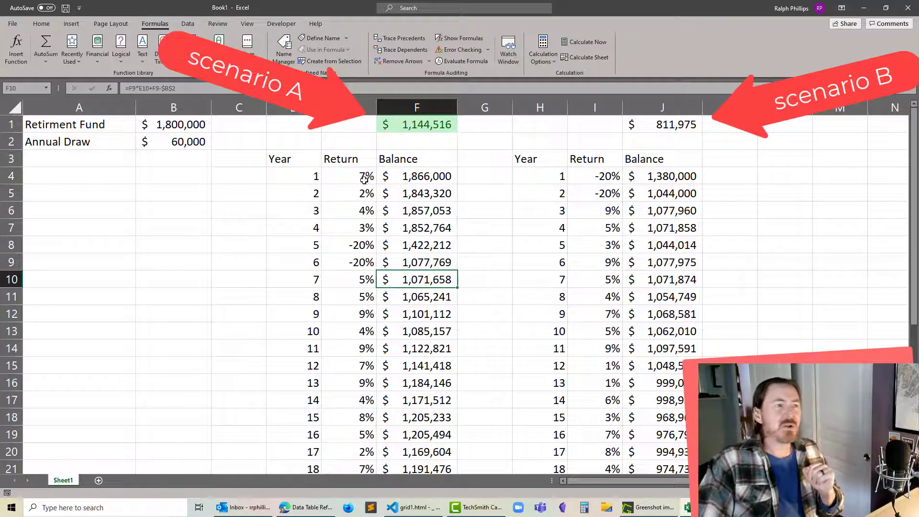
left_click_drag(366, 177, 363, 230)
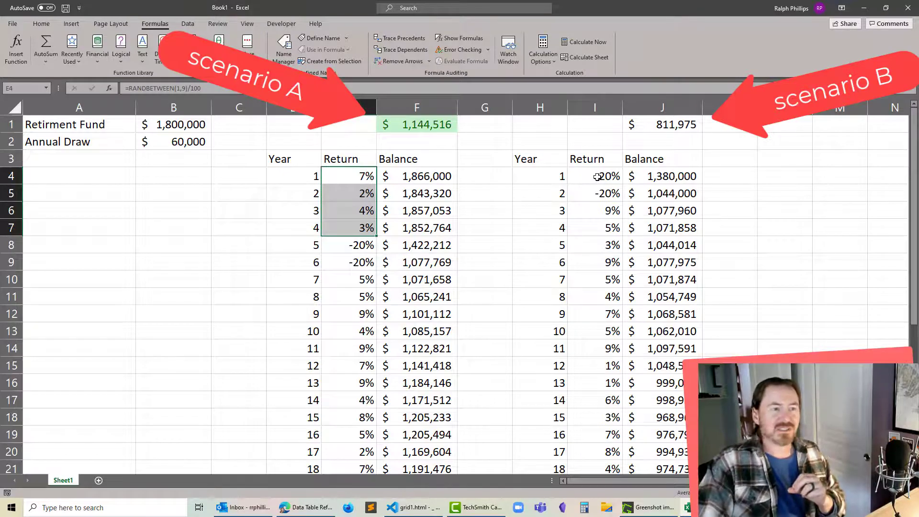
left_click_drag(597, 177, 605, 194)
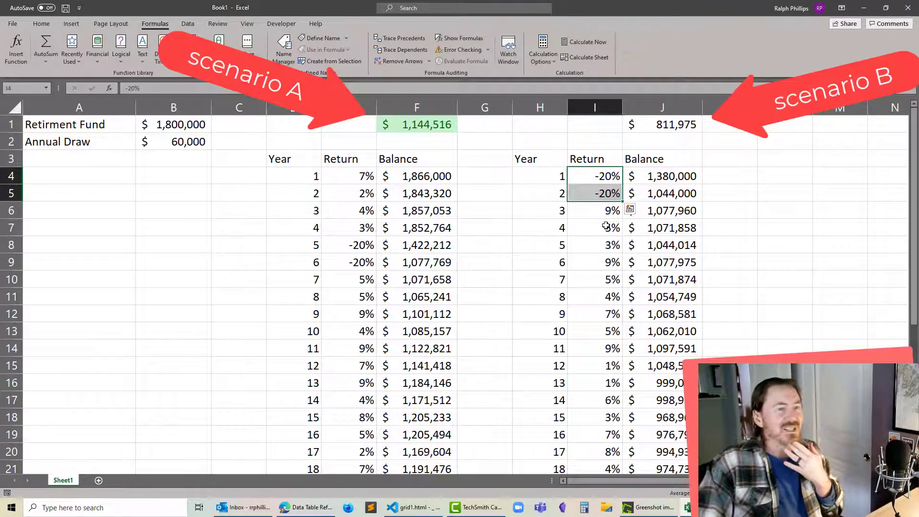
left_click(391, 250)
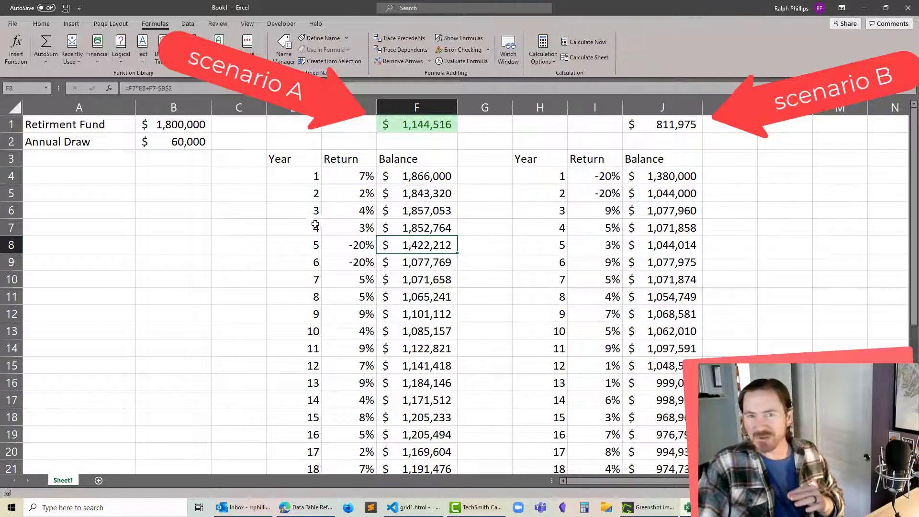
left_click_drag(370, 199, 371, 385)
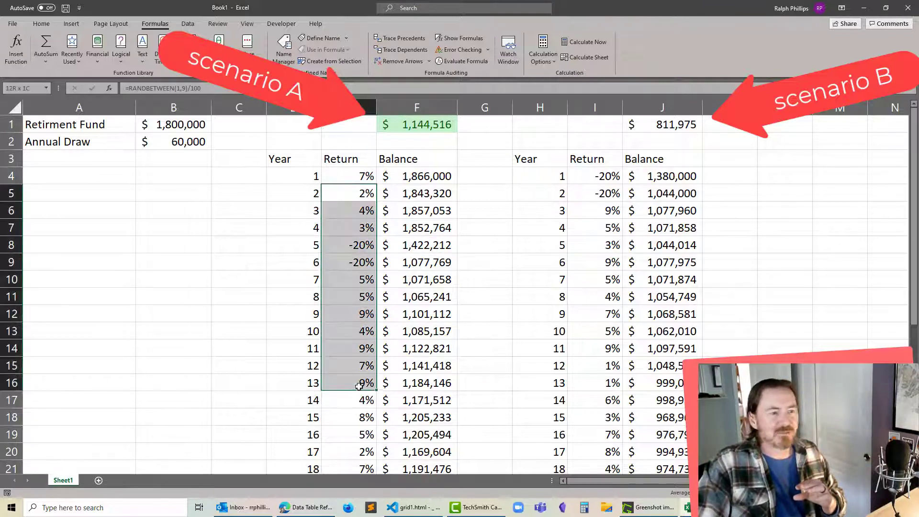
left_click(588, 264)
left_click_drag(588, 265, 606, 391)
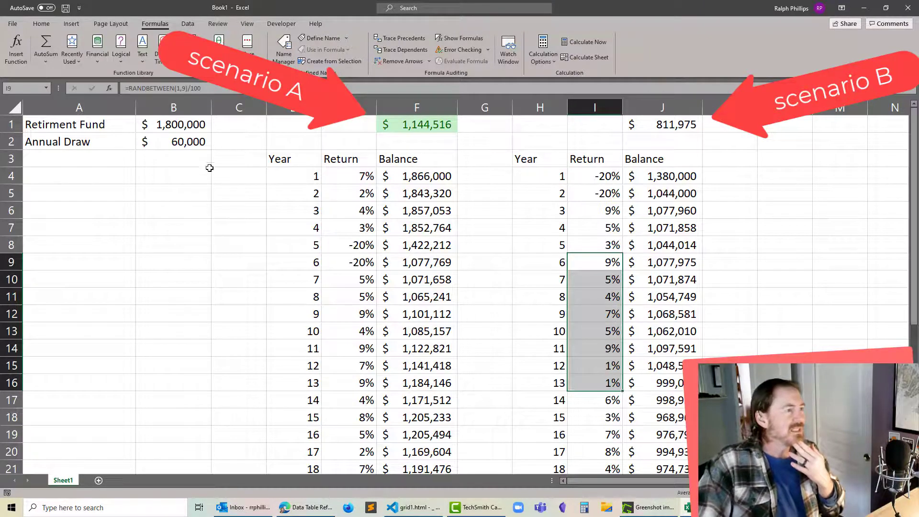
- Review the annual draw in B2, scenario A's year 4 balance, and the -20% return years in I4:I5 and E8:E9
left_click(199, 144)
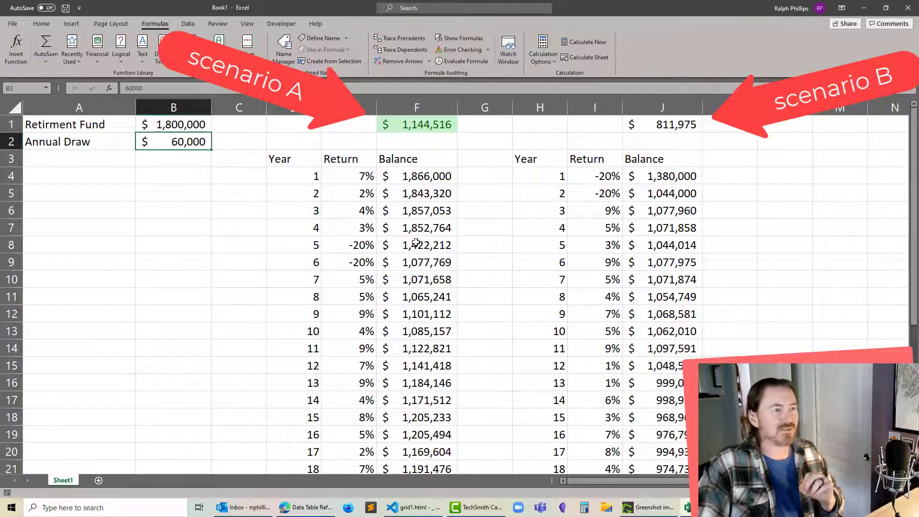
left_click(424, 228)
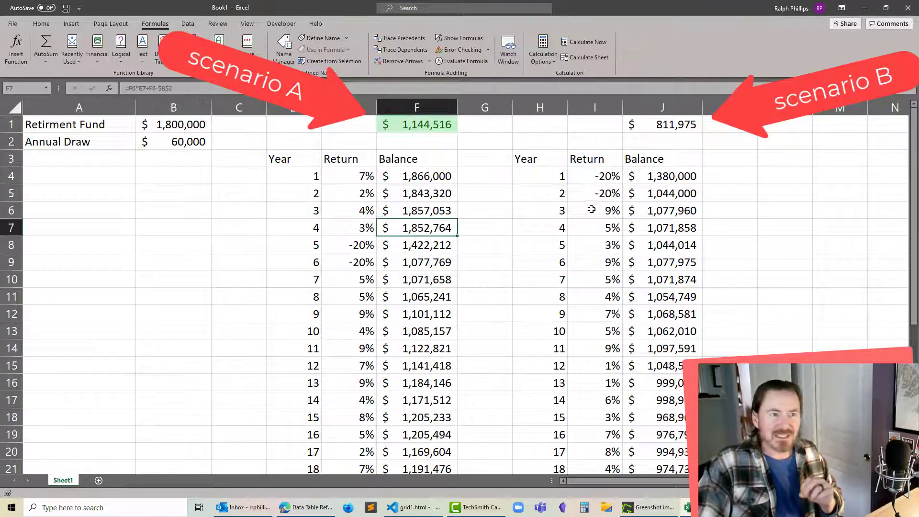
left_click_drag(616, 177, 609, 194)
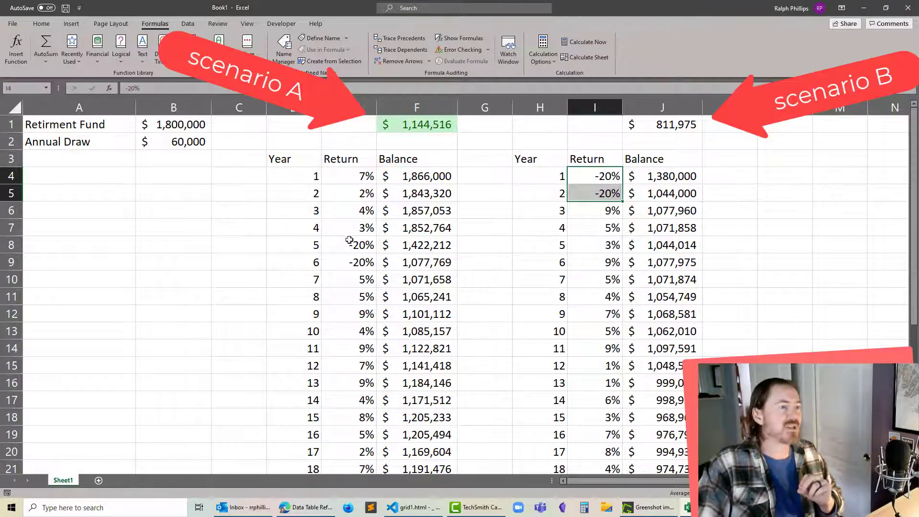
left_click_drag(352, 242, 356, 269)
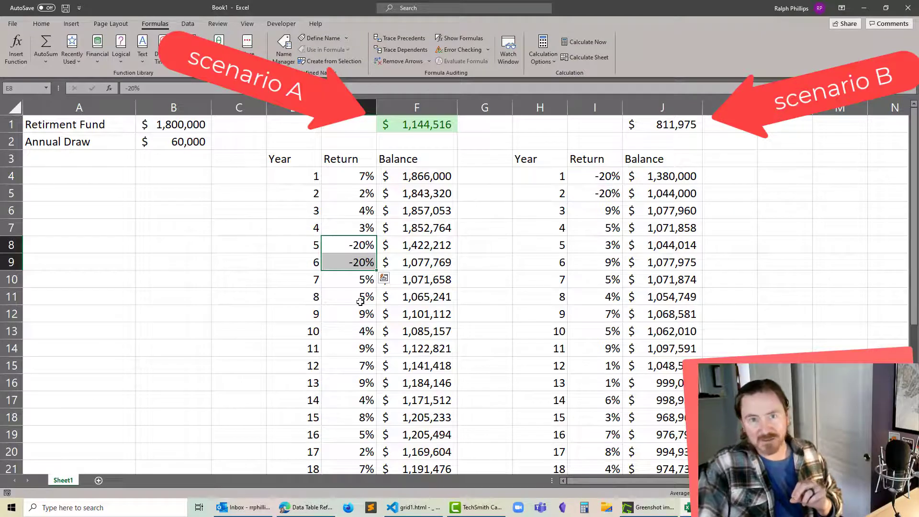